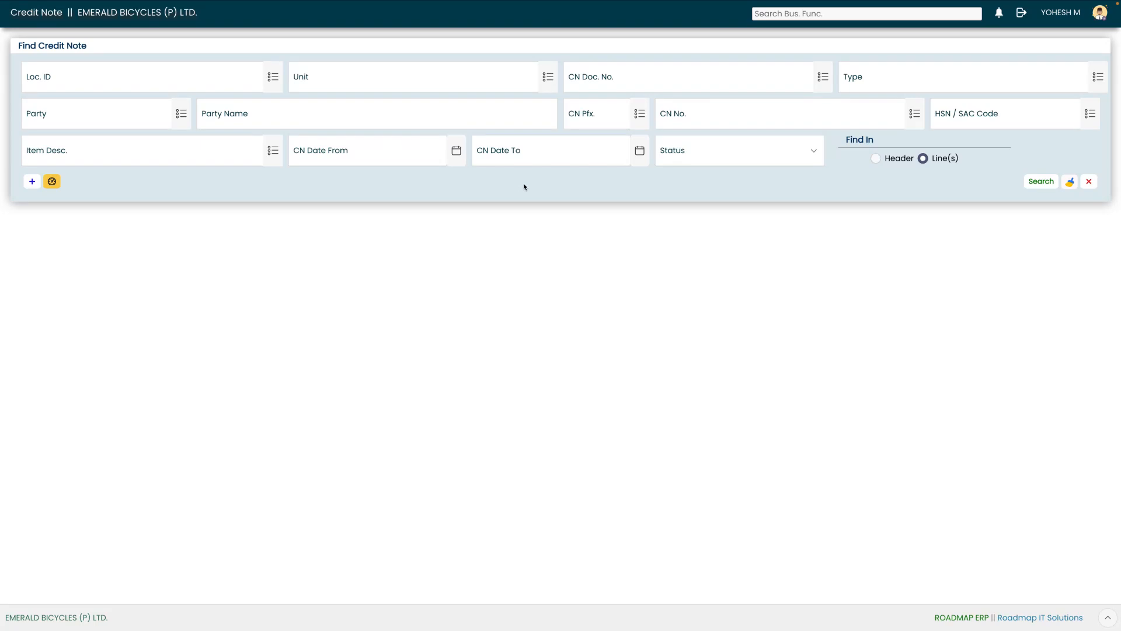
- Start a new credit note and select location L0001, leaving the unit as U01
{"action": "left_click", "coordinate": [33, 182]}
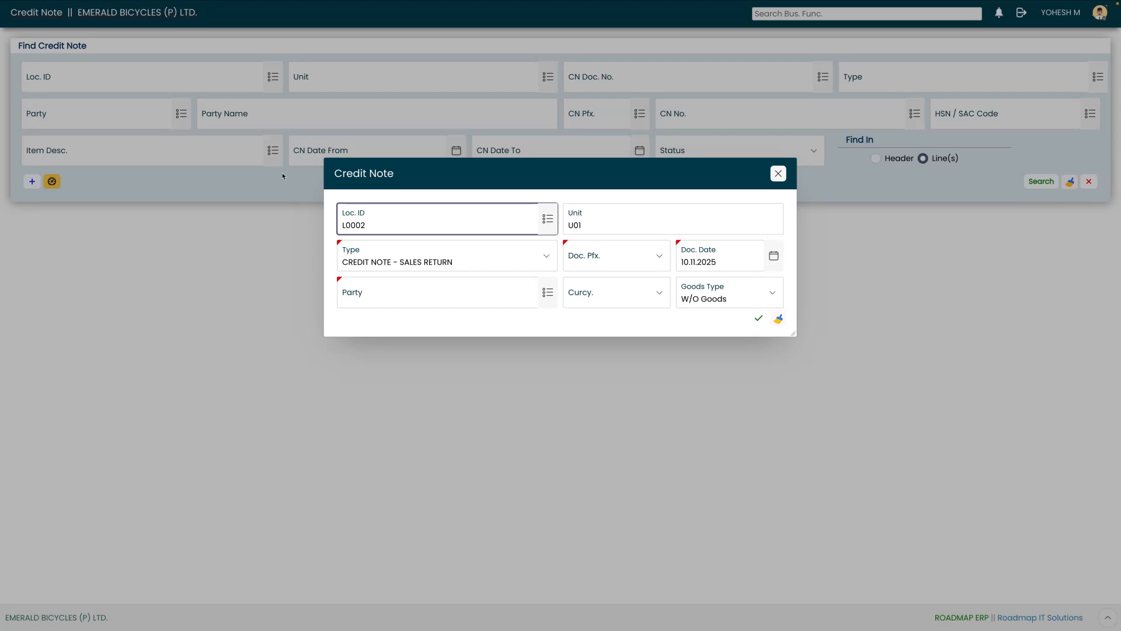
{"action": "left_click", "coordinate": [548, 217]}
{"action": "left_click", "coordinate": [446, 293]}
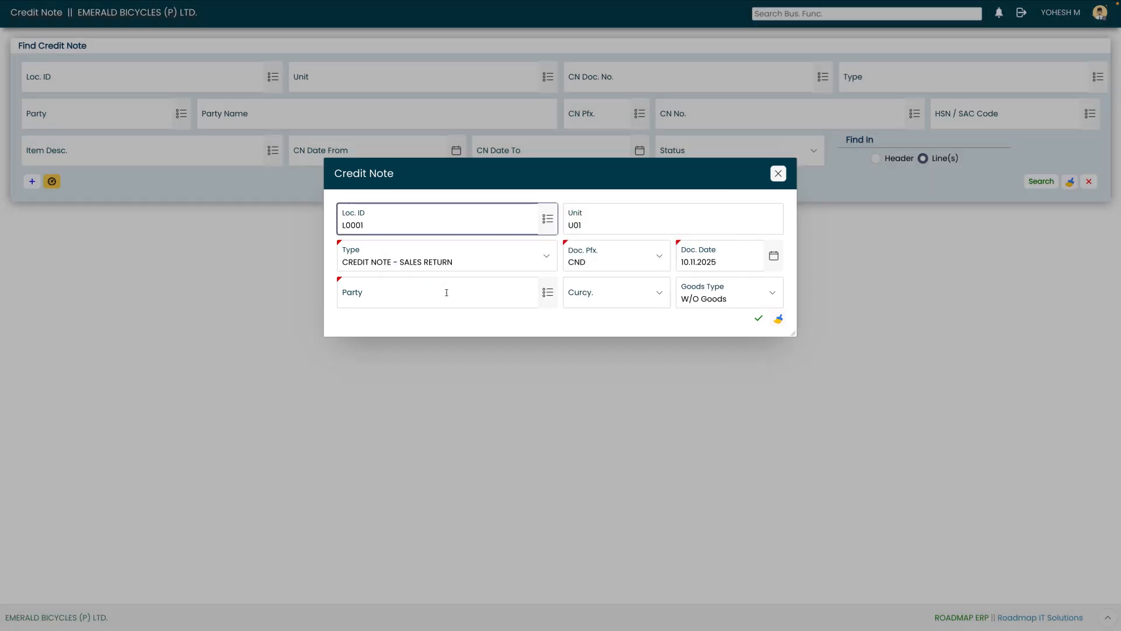
{"action": "key", "text": "Tab"}
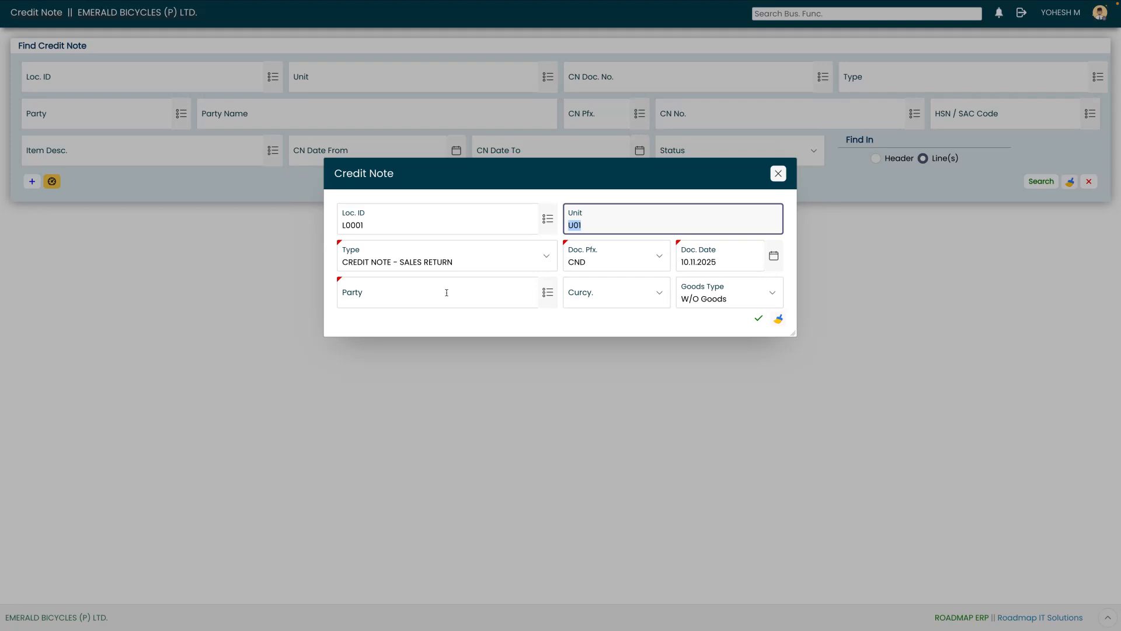
{"action": "key", "text": "Tab"}
- Set the credit note type to CREDIT NOTE - OTHERS
{"action": "left_click", "coordinate": [468, 264]}
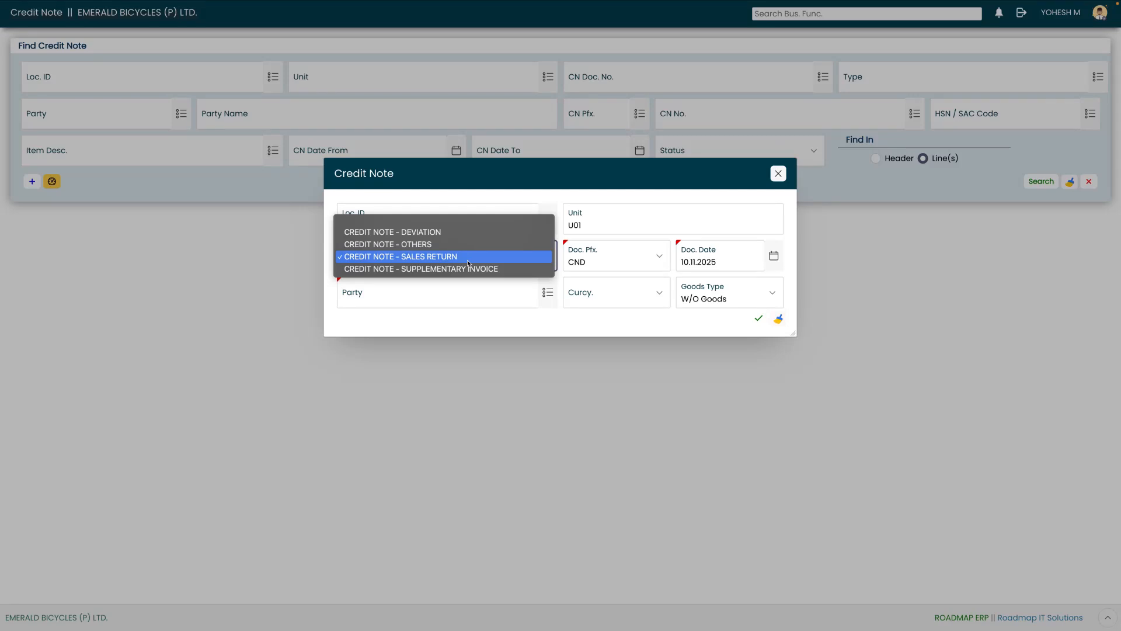
{"action": "key", "text": "Up"}
{"action": "key", "text": "Up"}
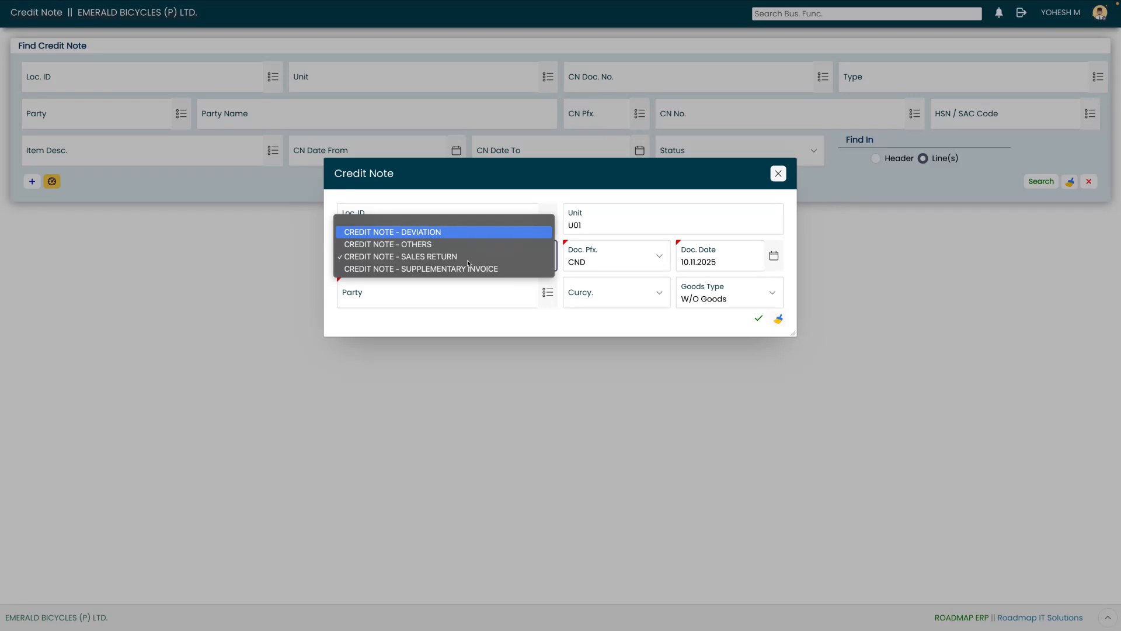
{"action": "key", "text": "Down"}
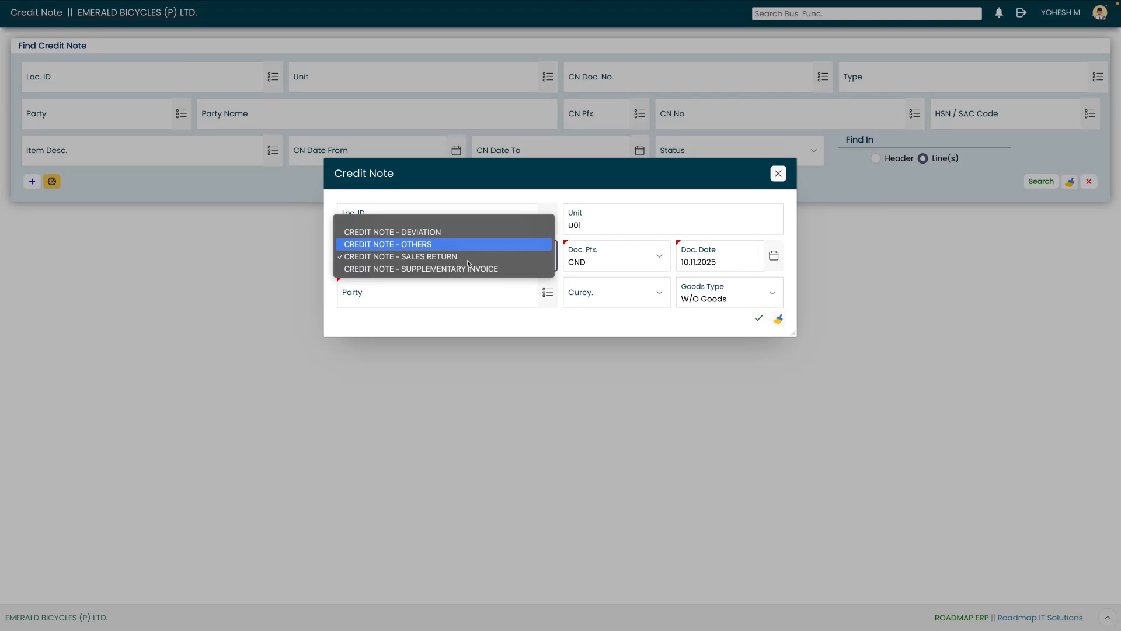
{"action": "key", "text": "Down"}
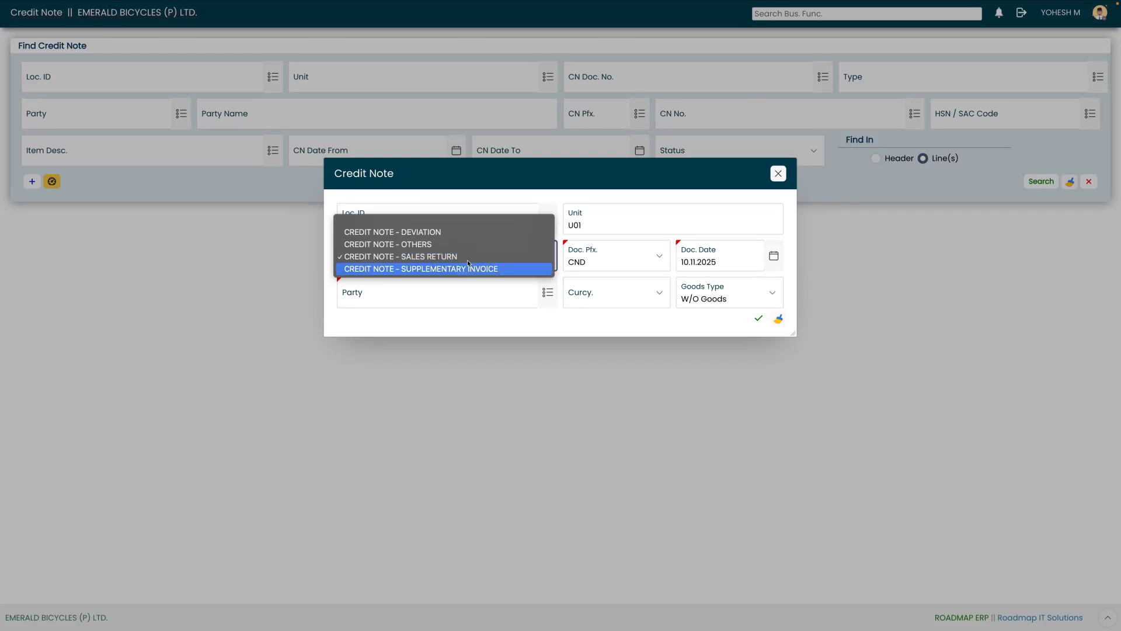
{"action": "key", "text": "Up"}
{"action": "key", "text": "Up"}
{"action": "key", "text": "Return"}
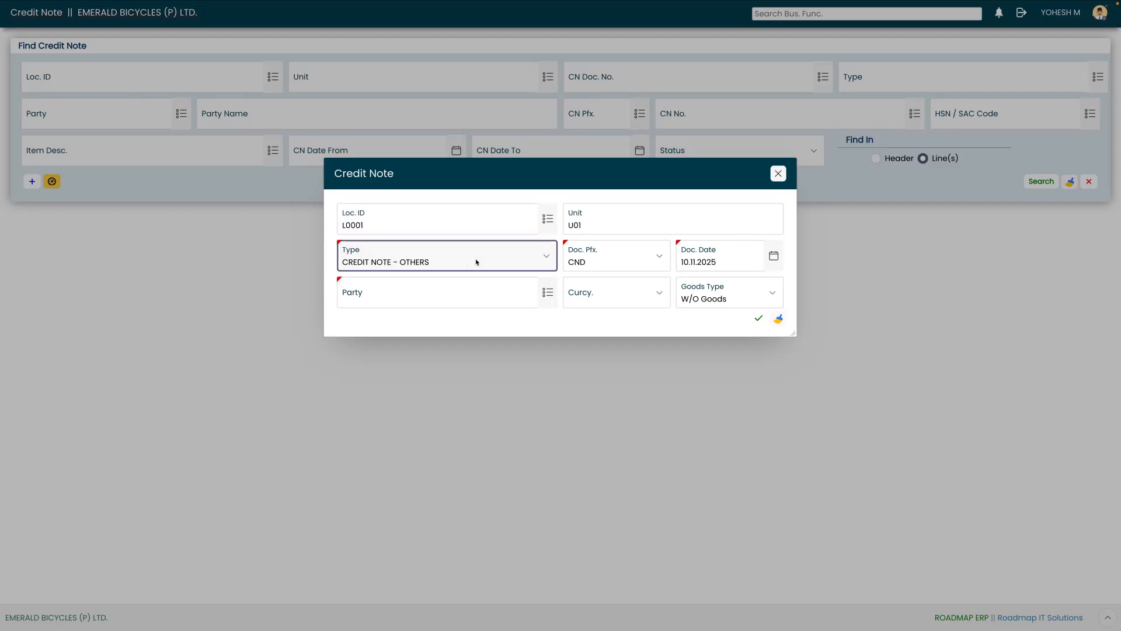
- Keep the document prefix CND and select 10.11.2025 as the document date
{"action": "key", "text": "Tab"}
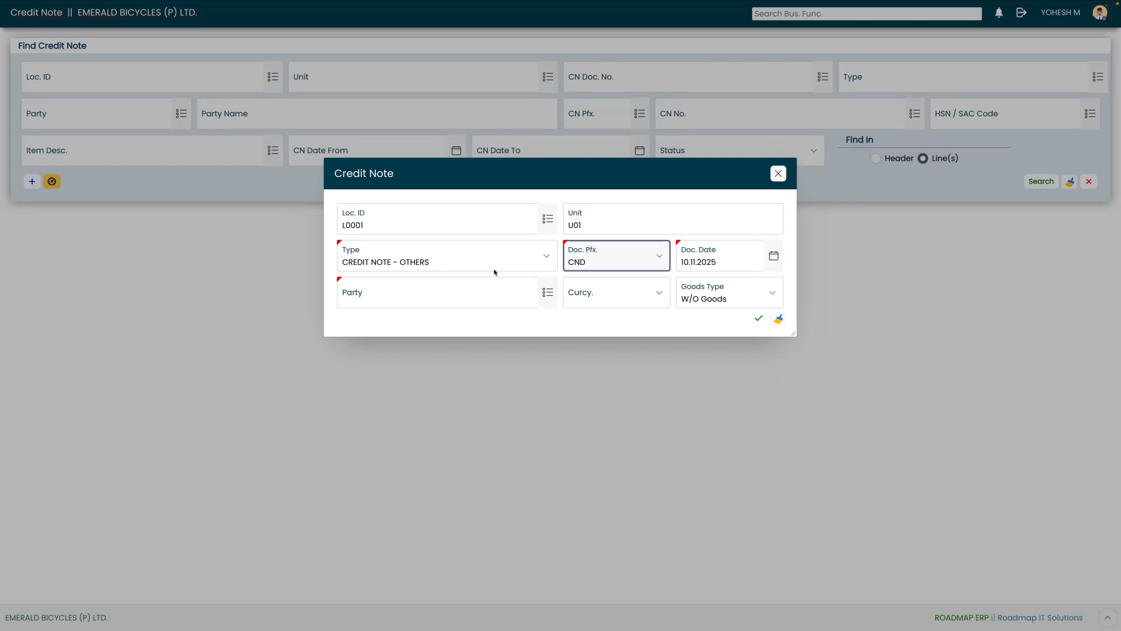
{"action": "key", "text": "Tab"}
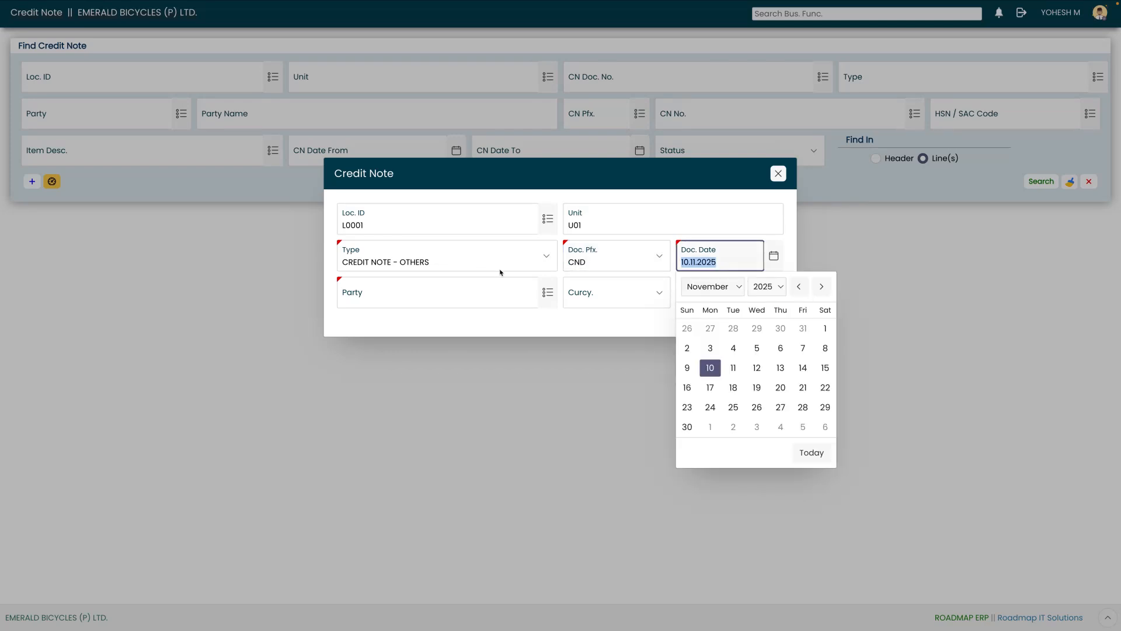
{"action": "left_click", "coordinate": [709, 372]}
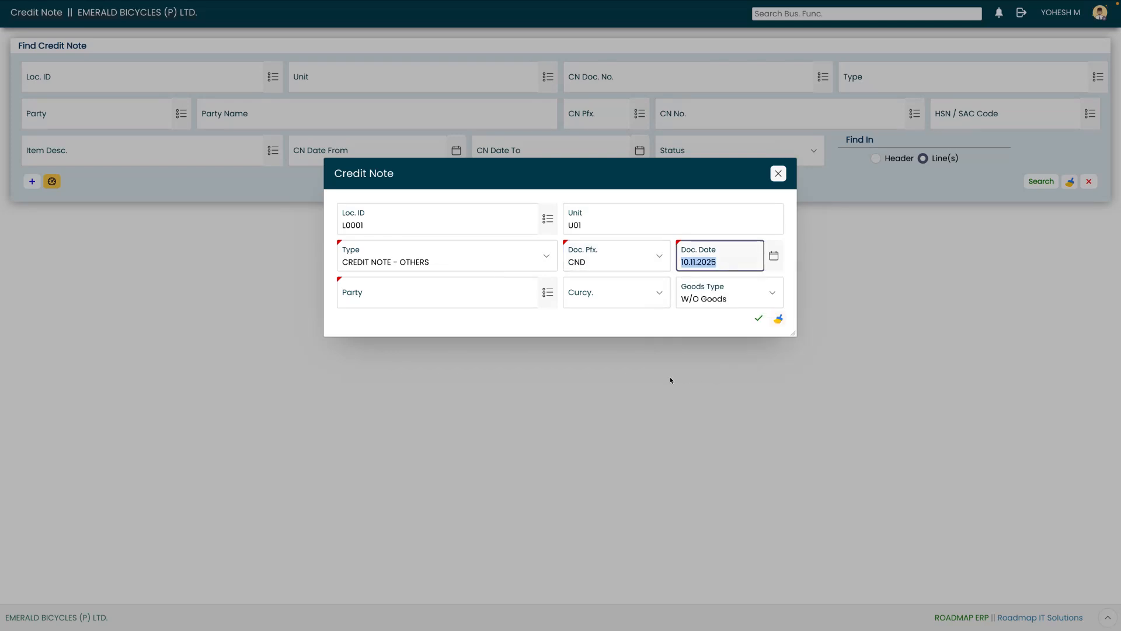
- Select the party SMART LIFE CYCLE AND TRADERS and create the credit note with currency INR and goods type W/O Goods
{"action": "key", "text": "Tab"}
{"action": "left_click", "coordinate": [548, 293]}
{"action": "left_click", "coordinate": [705, 366]}
{"action": "key", "text": "Tab"}
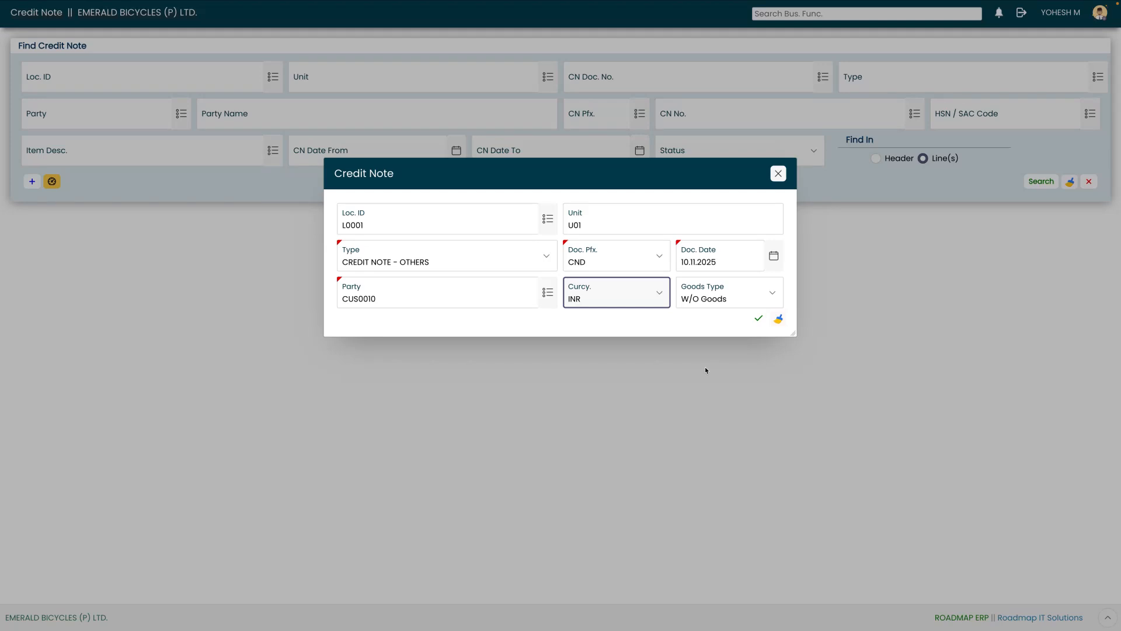
{"action": "key", "text": "Tab"}
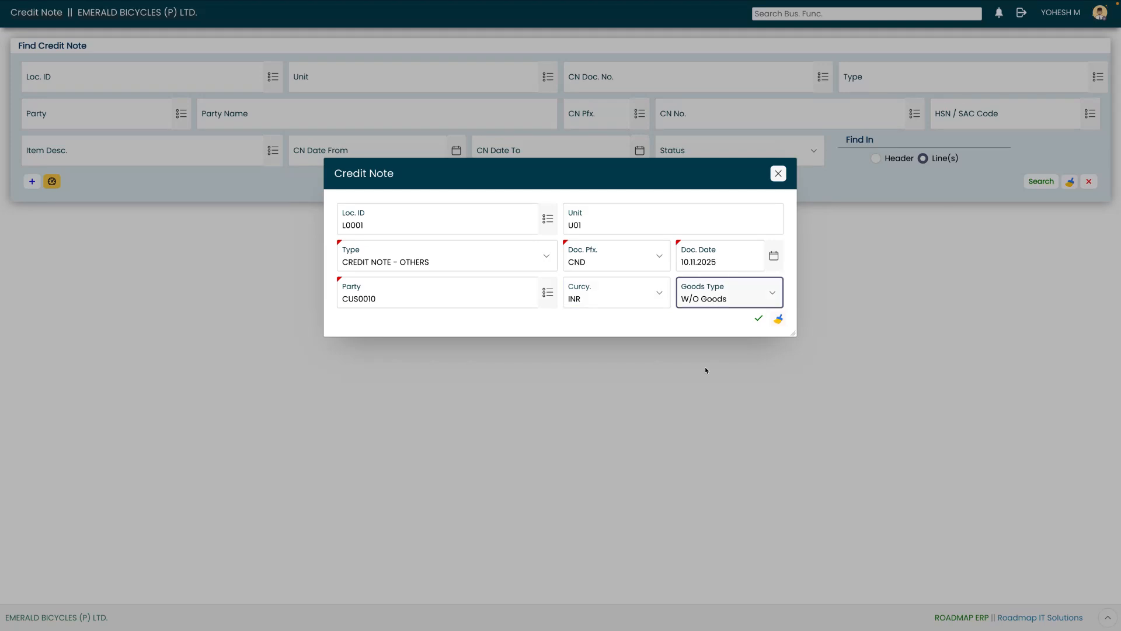
{"action": "left_click", "coordinate": [758, 322]}
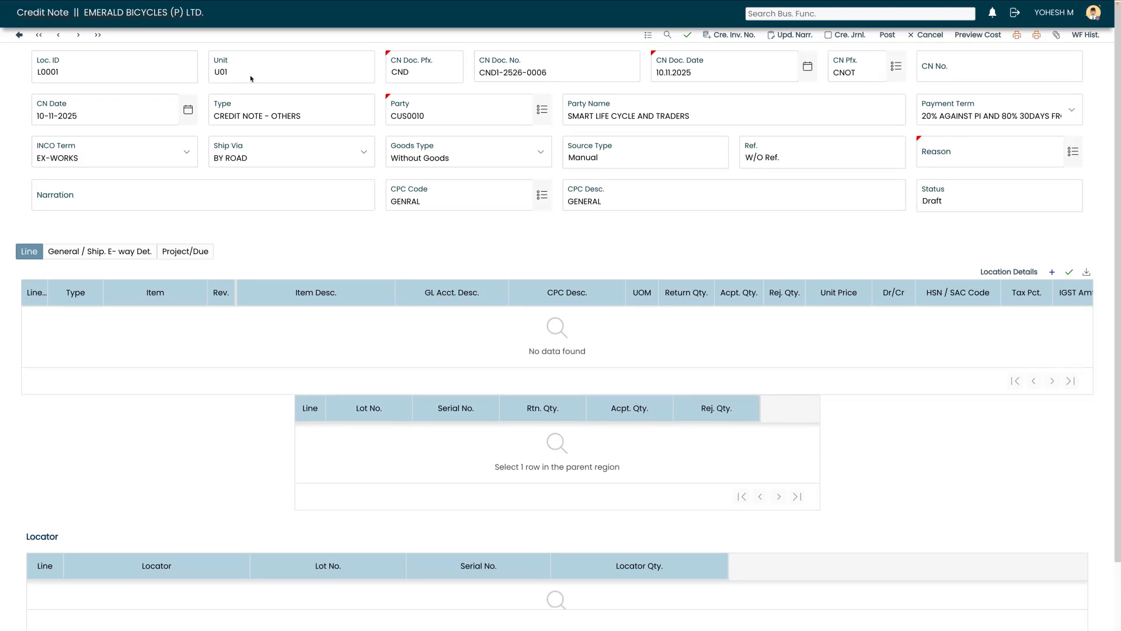
{"action": "left_click", "coordinate": [513, 76]}
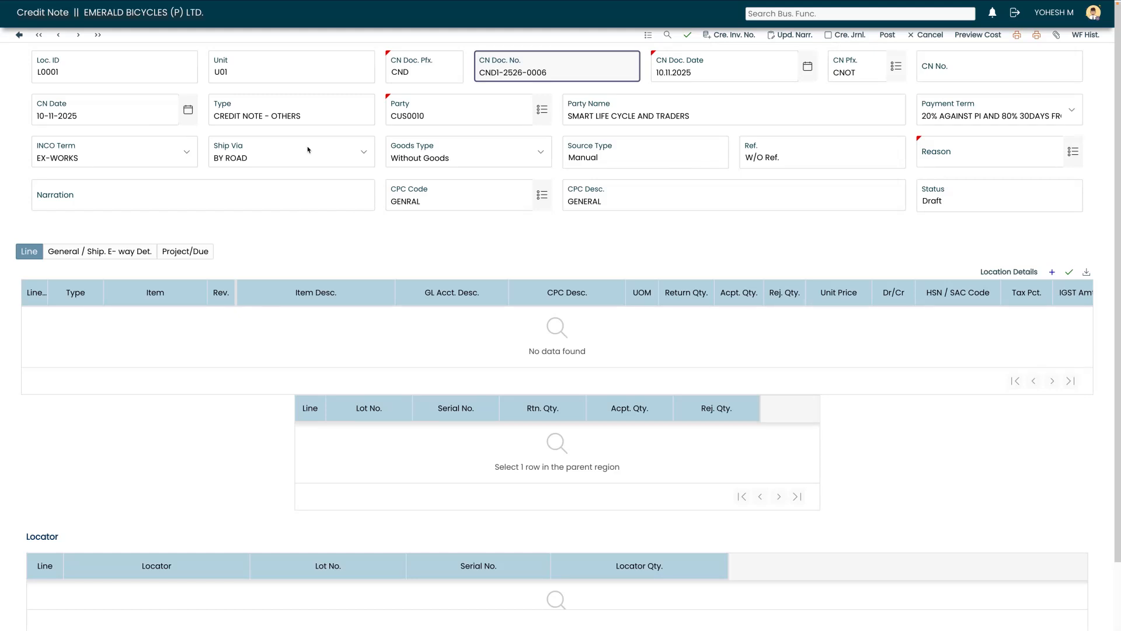
{"action": "scroll", "coordinate": [388, 149], "scroll_direction": "down", "scroll_amount": 1}
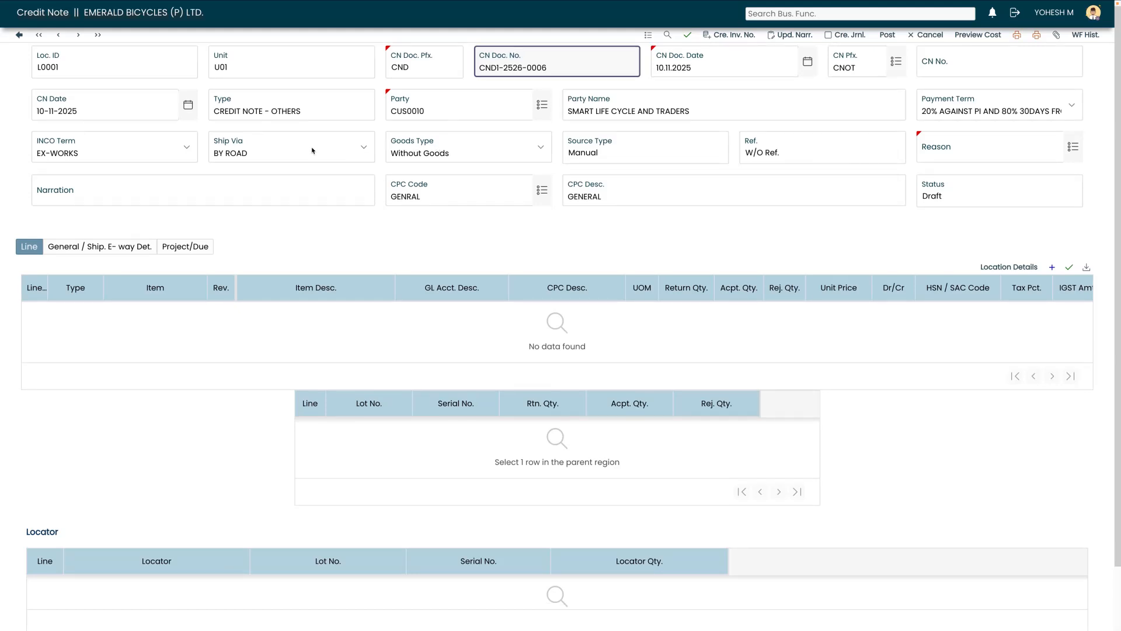
{"action": "scroll", "coordinate": [450, 188], "scroll_direction": "up", "scroll_amount": 1}
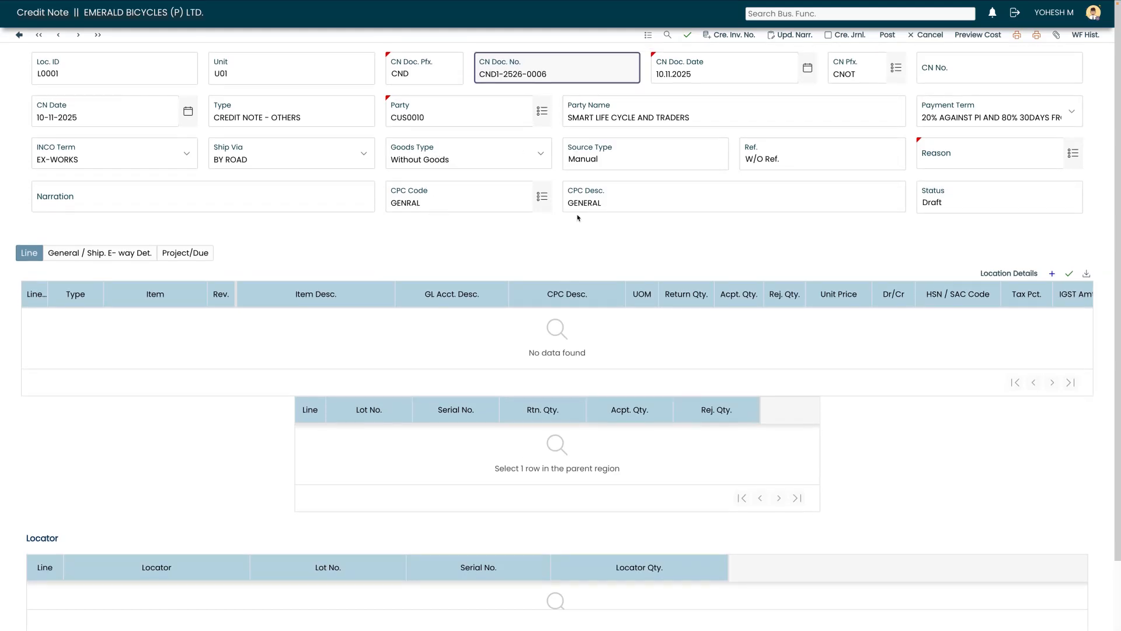
- Add a credit note line and set its type to Tax only
{"action": "left_click", "coordinate": [1052, 273]}
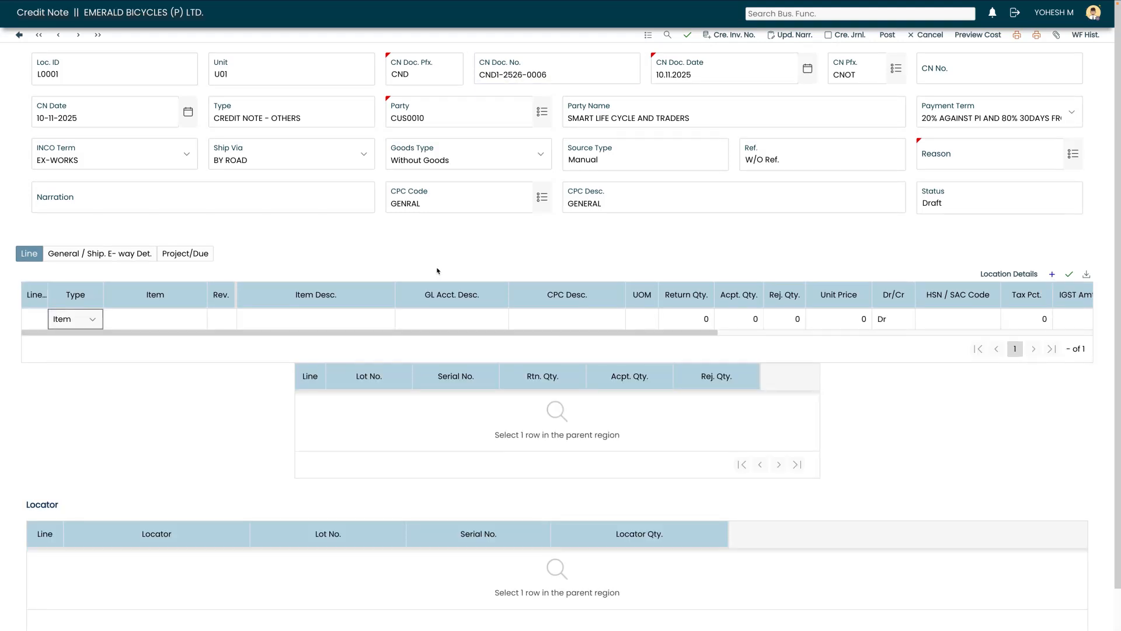
{"action": "left_click", "coordinate": [89, 322]}
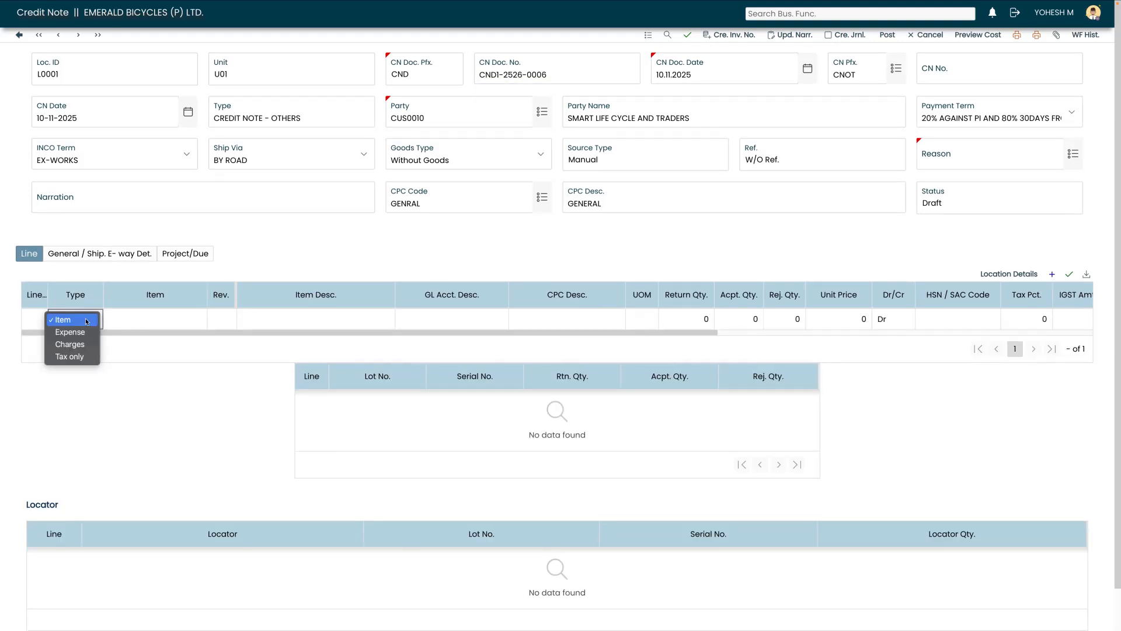
{"action": "left_click", "coordinate": [80, 357]}
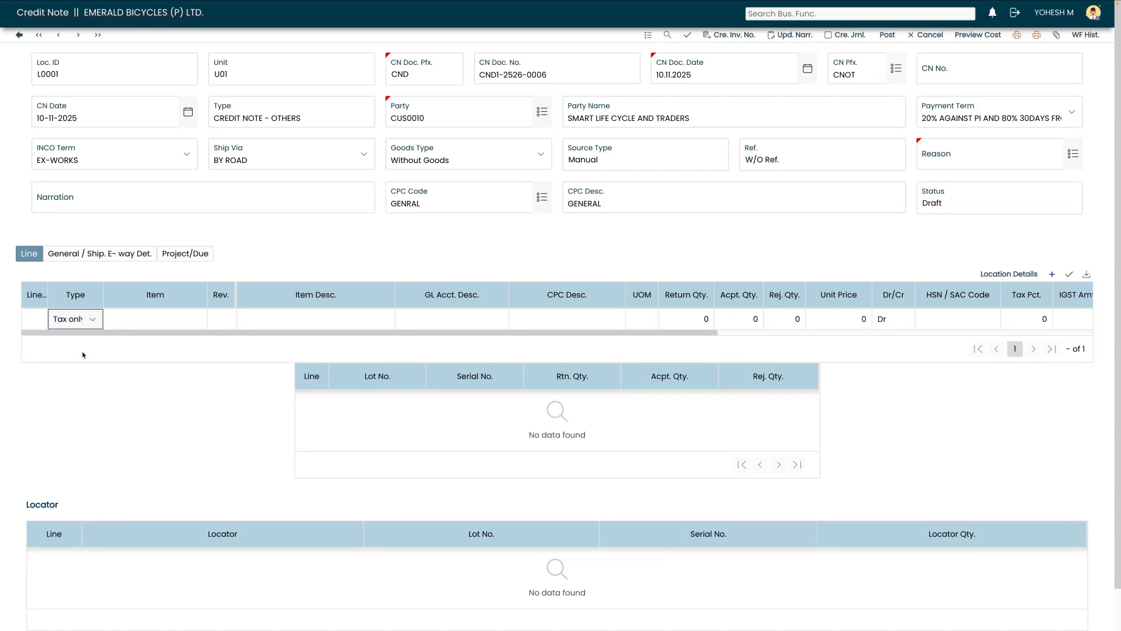
- Set the unit price of the tax-only line to 10000
{"action": "key", "text": "Tab"}
{"action": "key", "text": "Tab"}
{"action": "key", "text": "Tab"}
{"action": "key", "text": "Tab"}
{"action": "key", "text": "Tab"}
{"action": "key", "text": "Tab"}
{"action": "key", "text": "Tab"}
{"action": "key", "text": "Tab"}
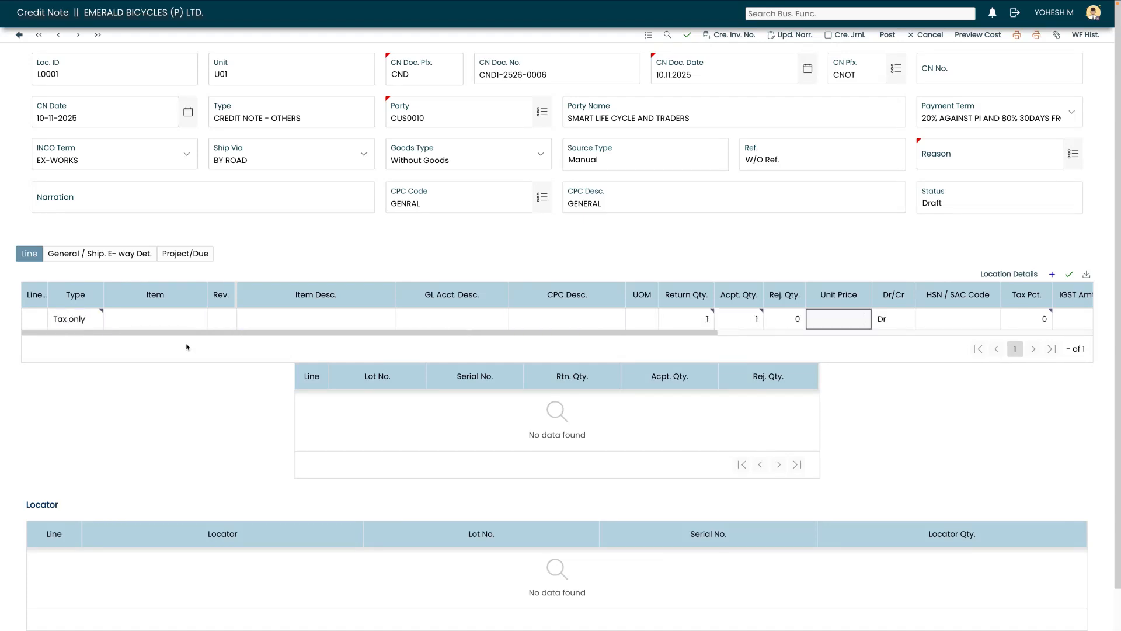
{"action": "type", "text": "10000"}
{"action": "key", "text": "Tab"}
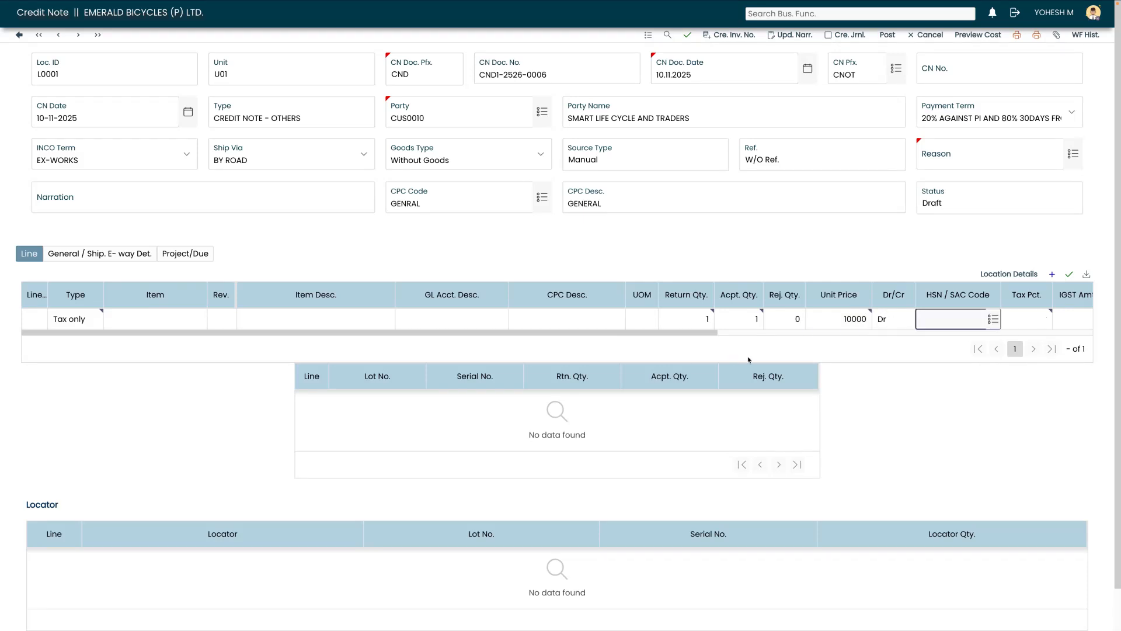
- Assign the packing charges HSN / SAC code 99854000 to the line
{"action": "left_click", "coordinate": [995, 322]}
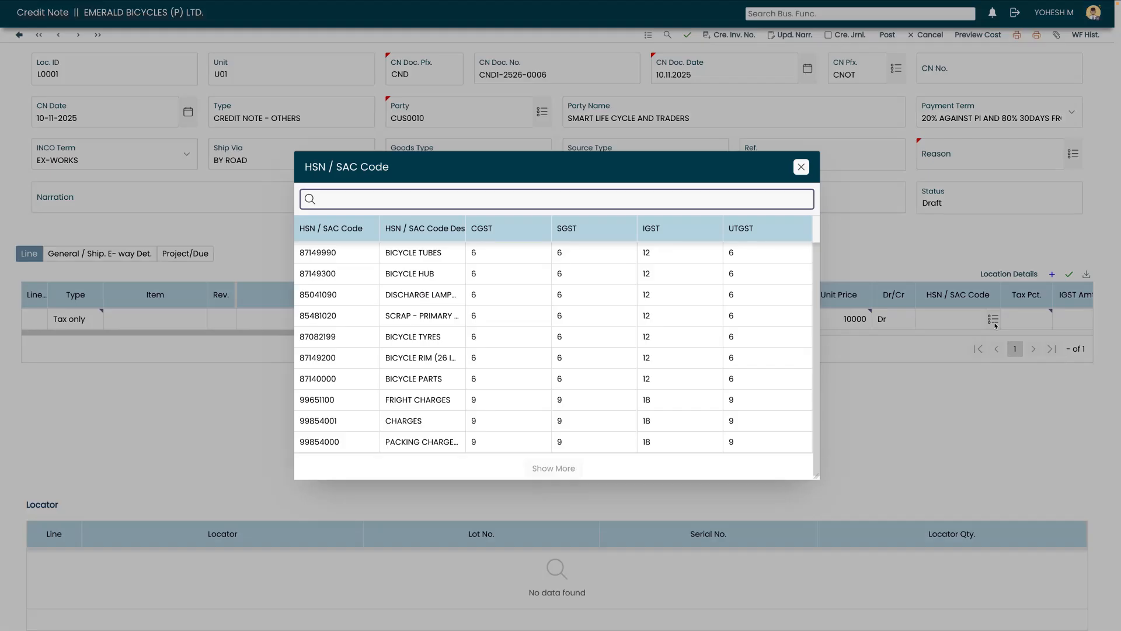
{"action": "left_click", "coordinate": [449, 442]}
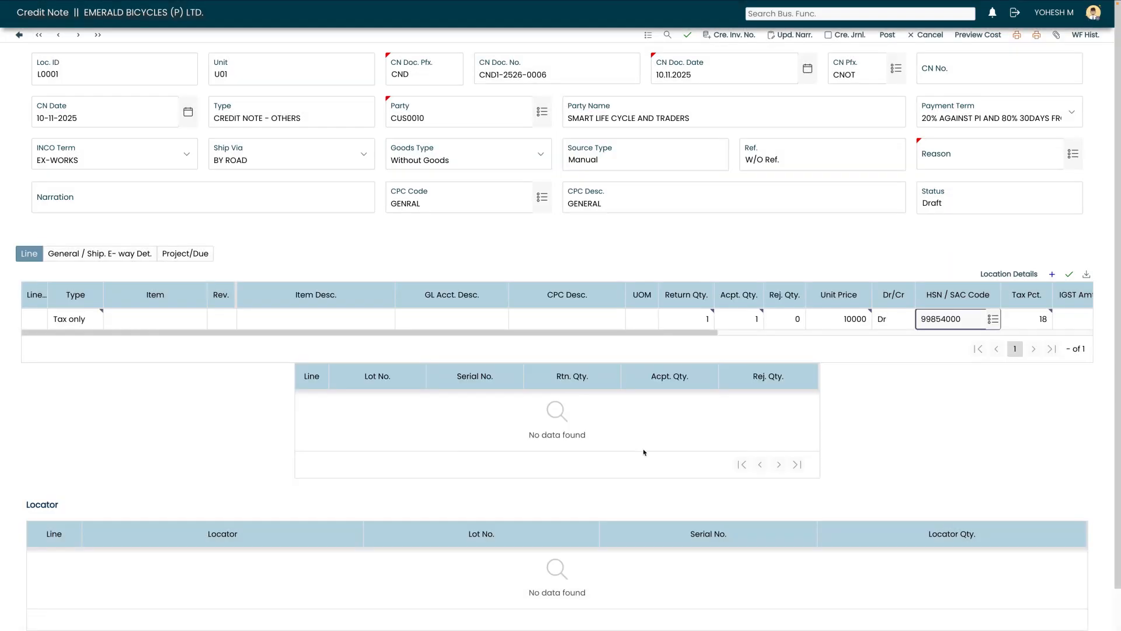
{"action": "key", "text": "Tab"}
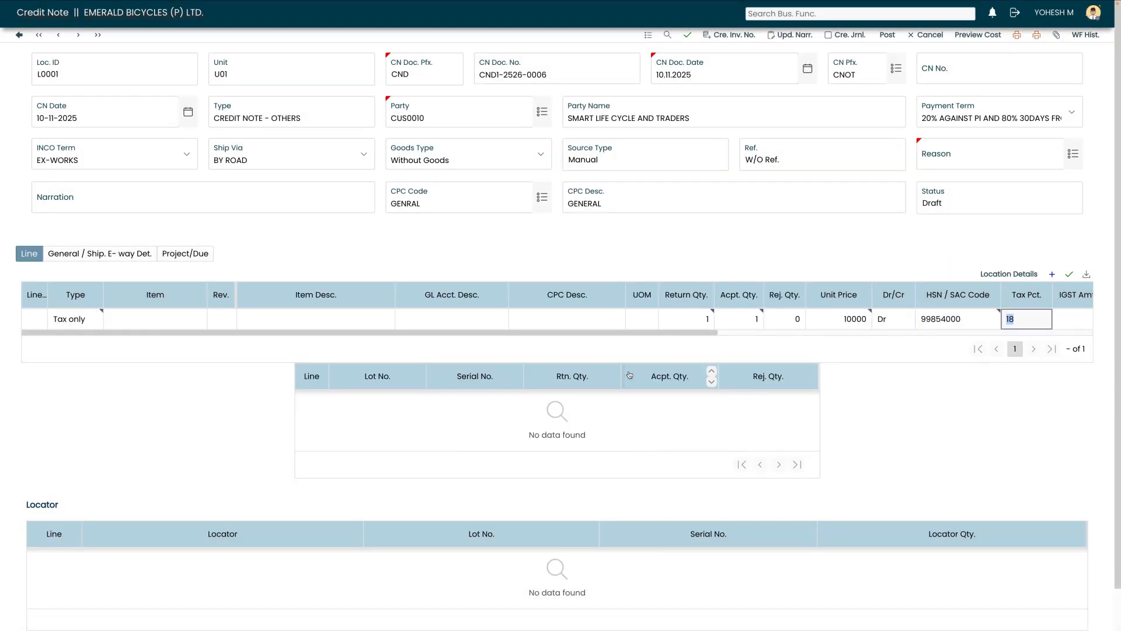
- Review the line's IGST, CGST and SGST amounts, and save the line
{"action": "left_click", "coordinate": [616, 337]}
{"action": "left_click_drag", "start_coordinate": [615, 337], "coordinate": [740, 348]}
{"action": "key", "text": "Tab"}
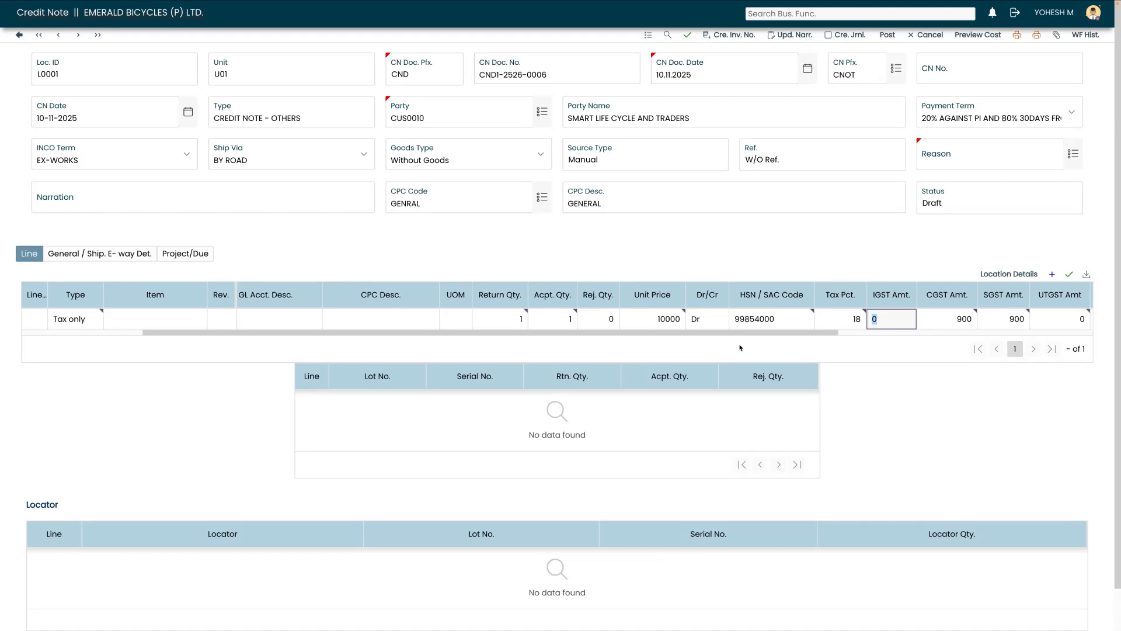
{"action": "key", "text": "Tab"}
{"action": "key", "text": "Tab"}
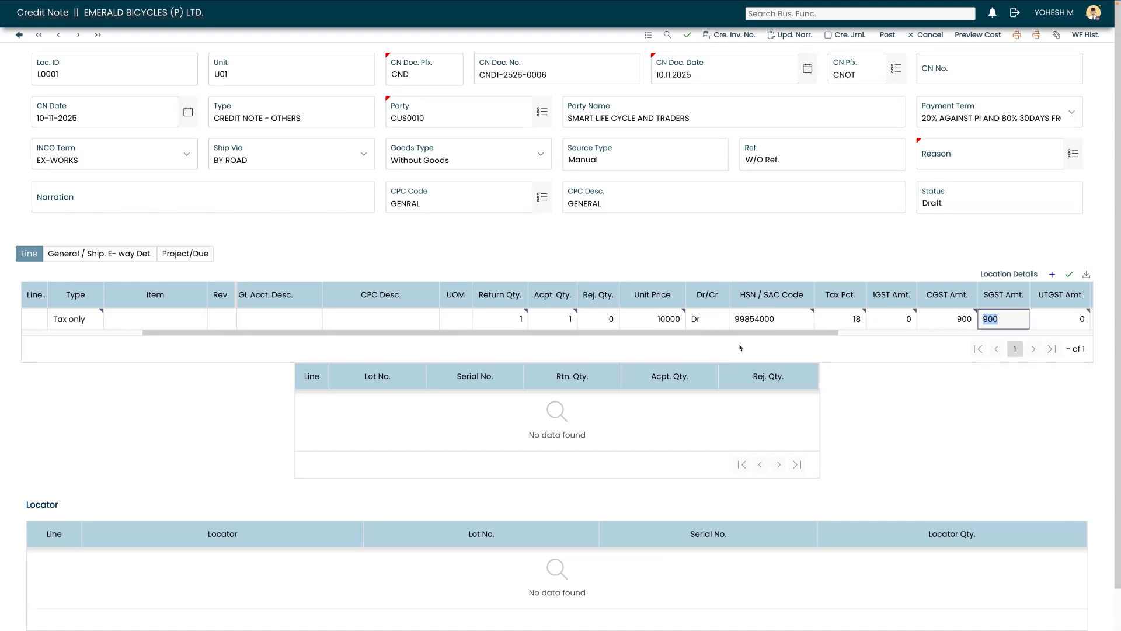
{"action": "left_click", "coordinate": [1071, 275]}
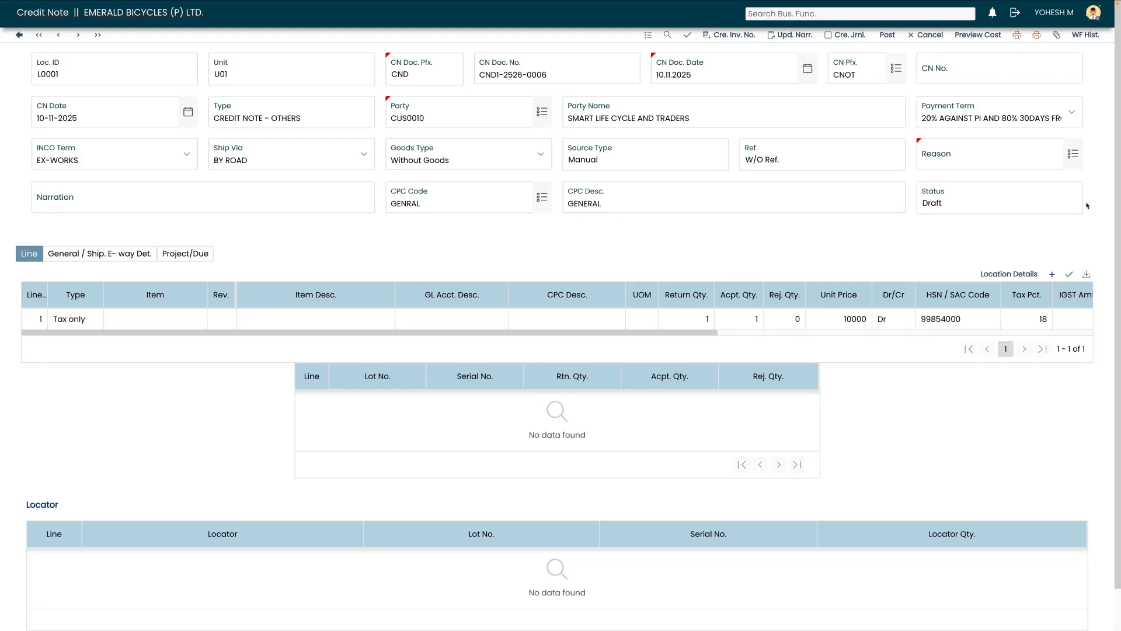
- Set the reason to Credit note - others and save the credit note document
{"action": "left_click", "coordinate": [1074, 155]}
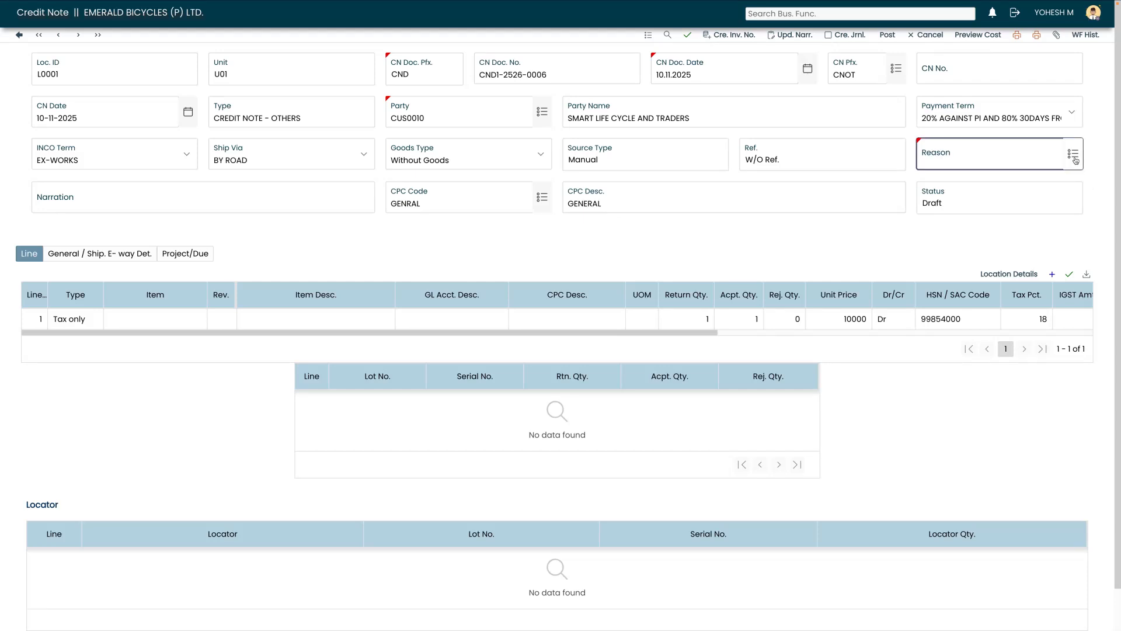
{"action": "left_click", "coordinate": [529, 268]}
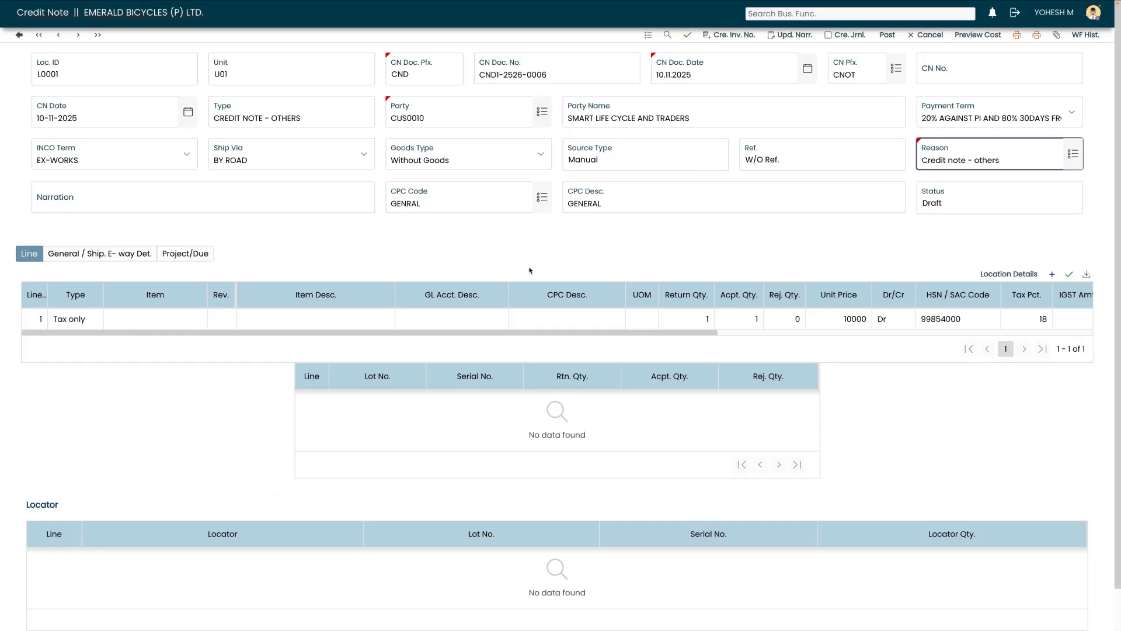
{"action": "left_click", "coordinate": [688, 35]}
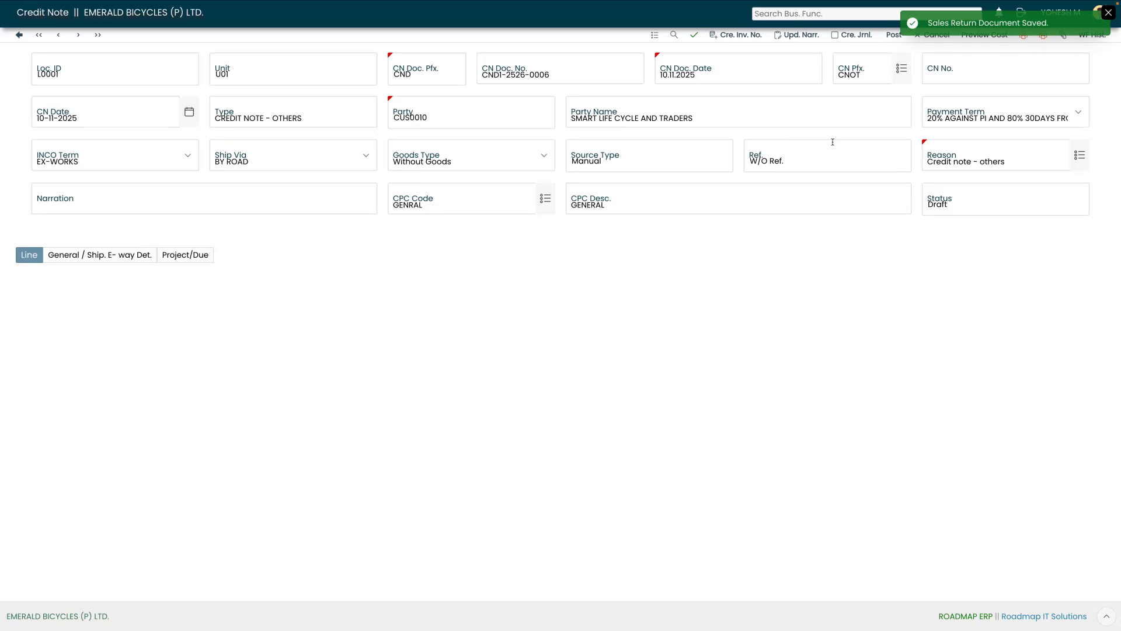
- Generate the credit note number for the saved document and check it in the CN No. field
{"action": "left_click", "coordinate": [734, 36]}
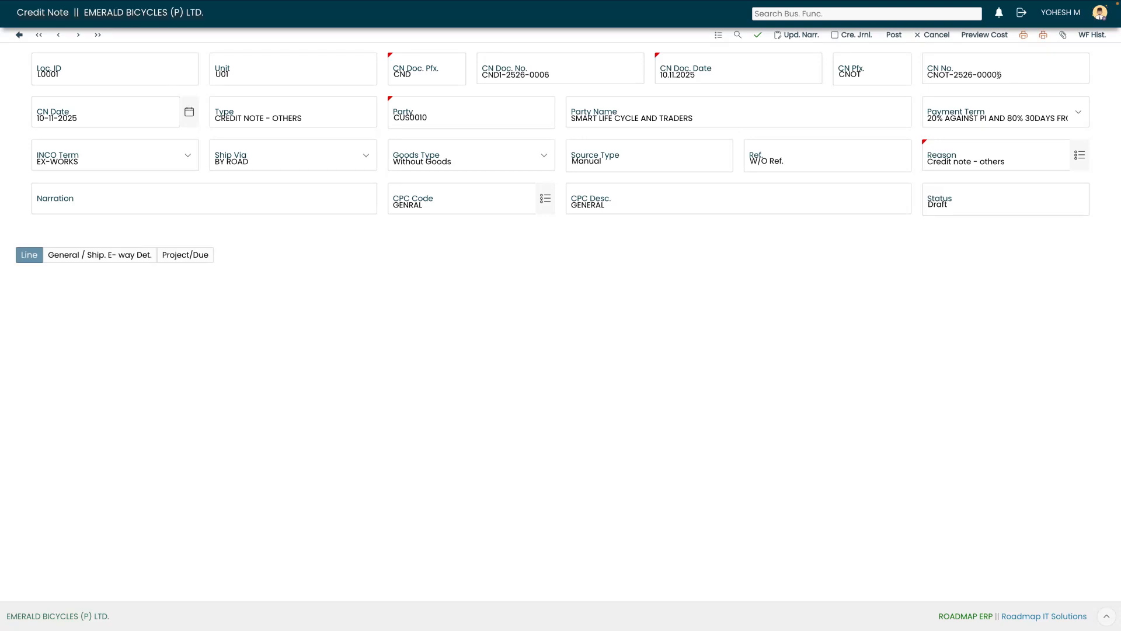
{"action": "left_click_drag", "start_coordinate": [939, 70], "coordinate": [997, 74]}
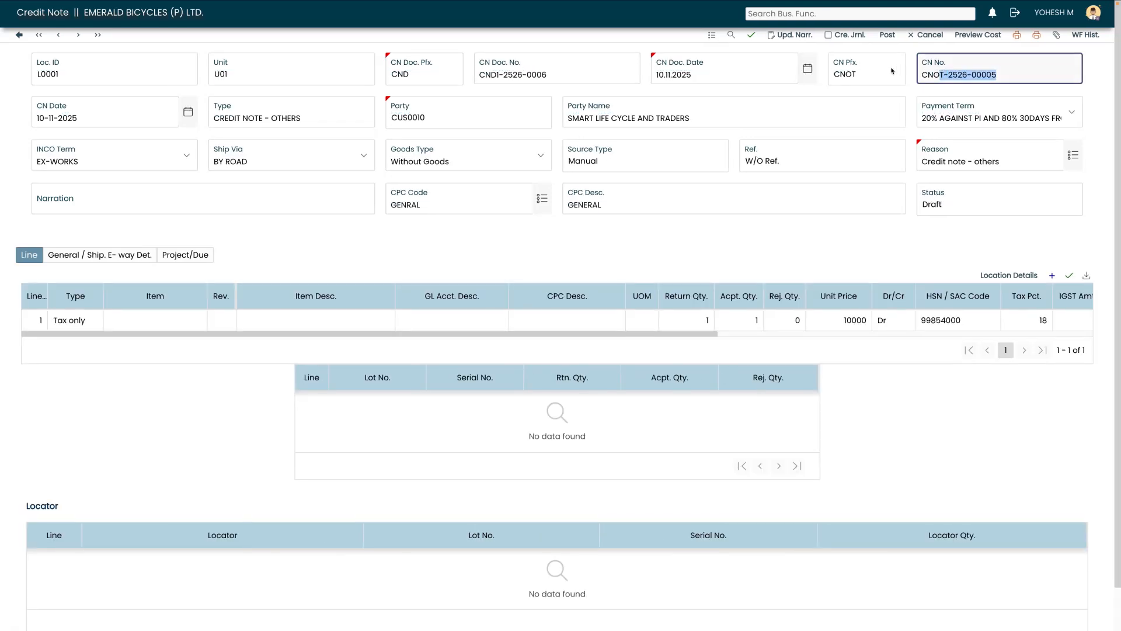
- Update the credit note's narration automatically and create its journal
{"action": "left_click", "coordinate": [795, 36]}
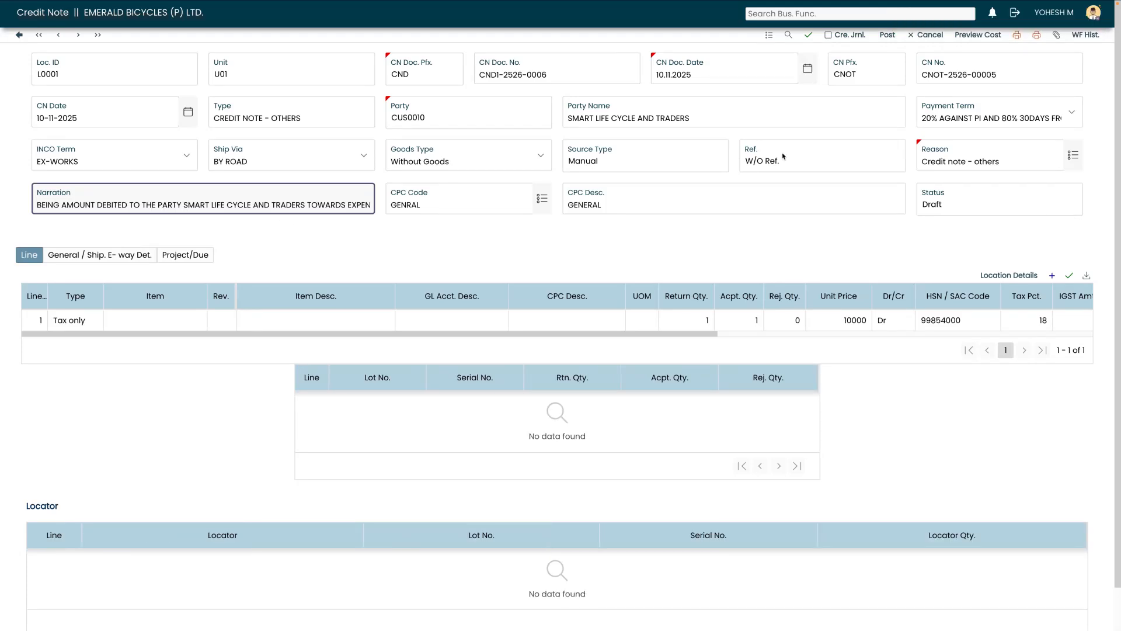
{"action": "left_click", "coordinate": [829, 36]}
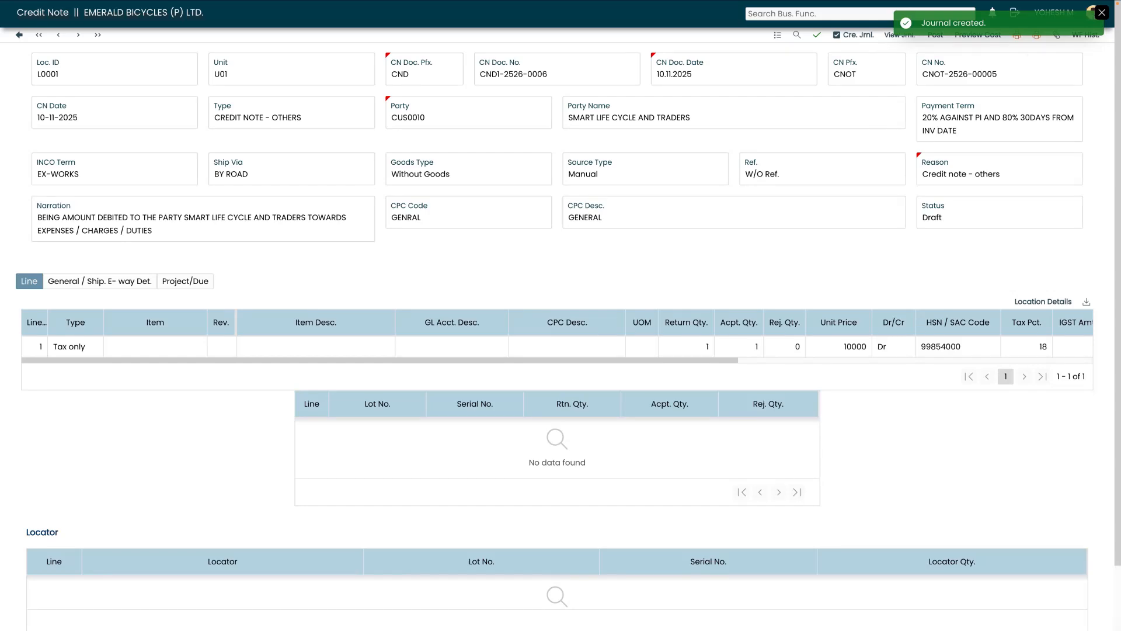
- Review the credit note's journal entries, and post the document by forwarding it for review with MEDIUM priority
{"action": "left_click", "coordinate": [905, 39]}
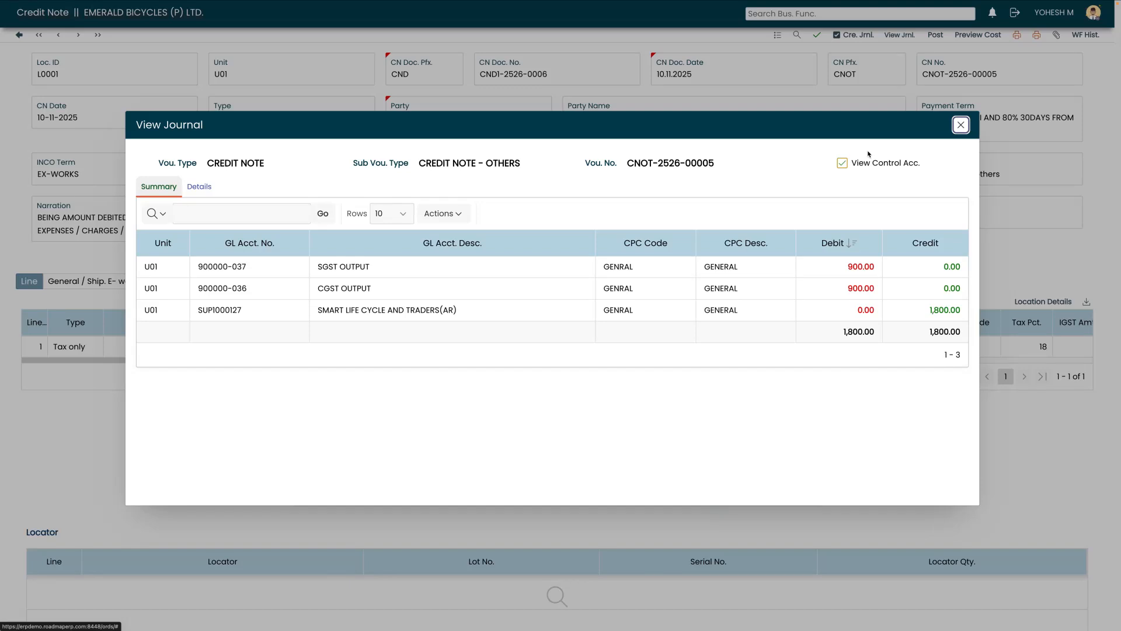
{"action": "left_click", "coordinate": [960, 125]}
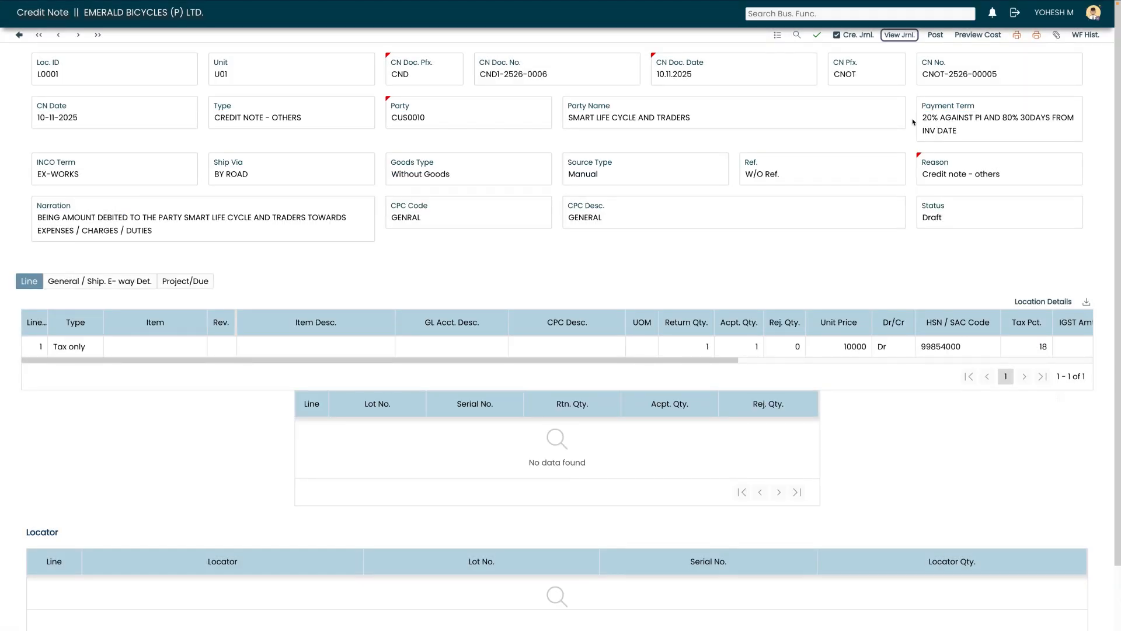
{"action": "left_click", "coordinate": [935, 35]}
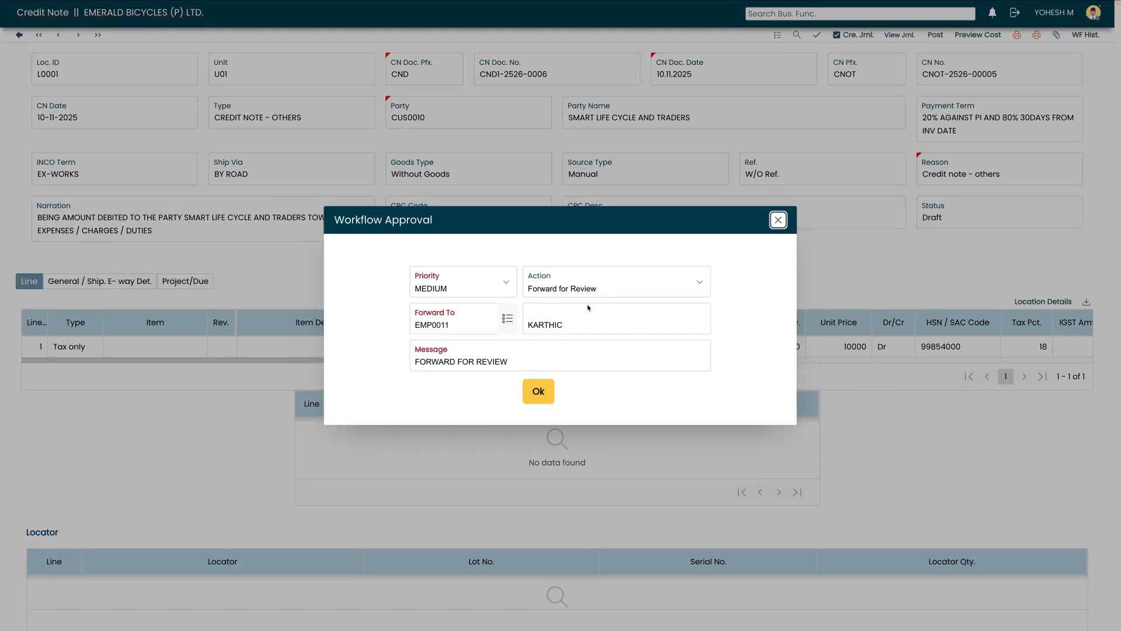
{"action": "left_click", "coordinate": [538, 392]}
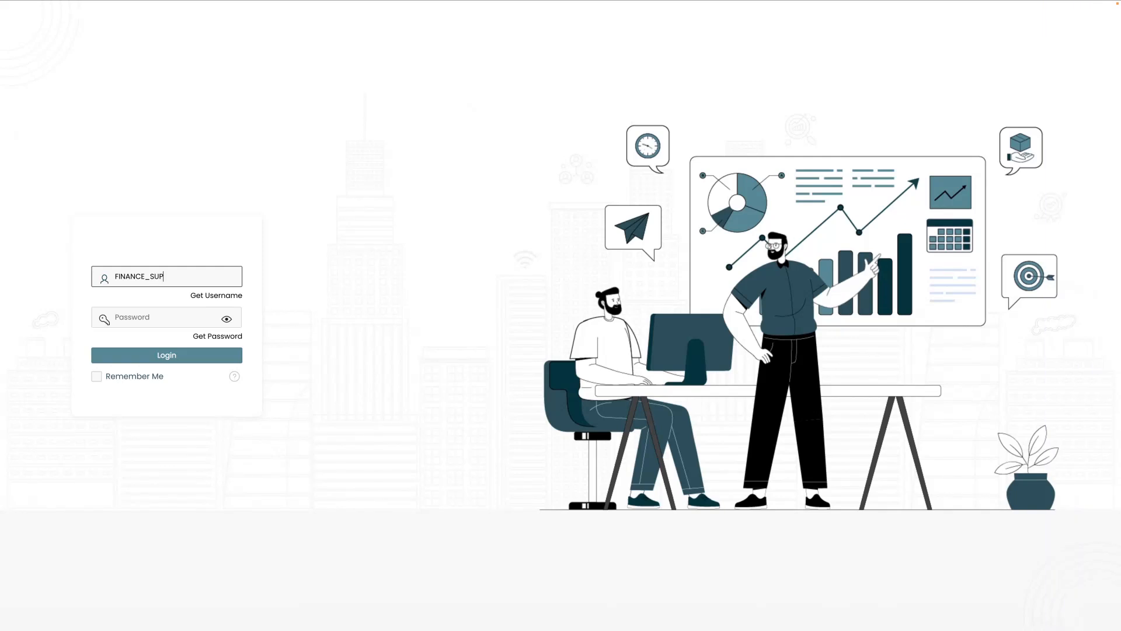
- Log in as FINANCE_SUP by entering the account password
{"action": "key", "text": "Tab"}
{"action": "type", "text": "••••••"}
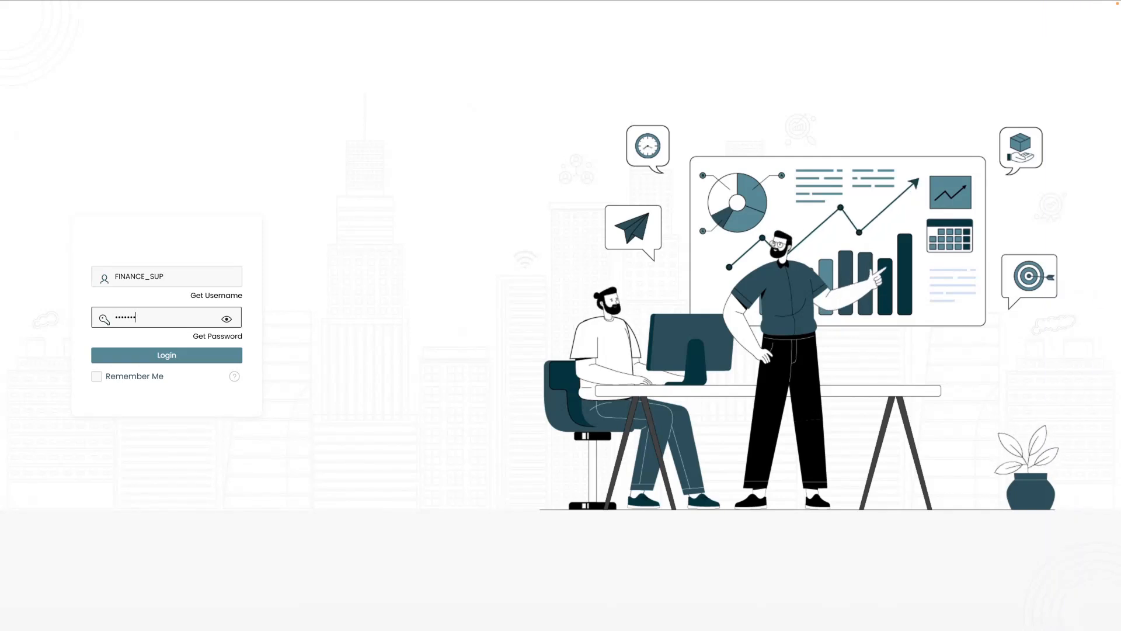
{"action": "left_click", "coordinate": [201, 356]}
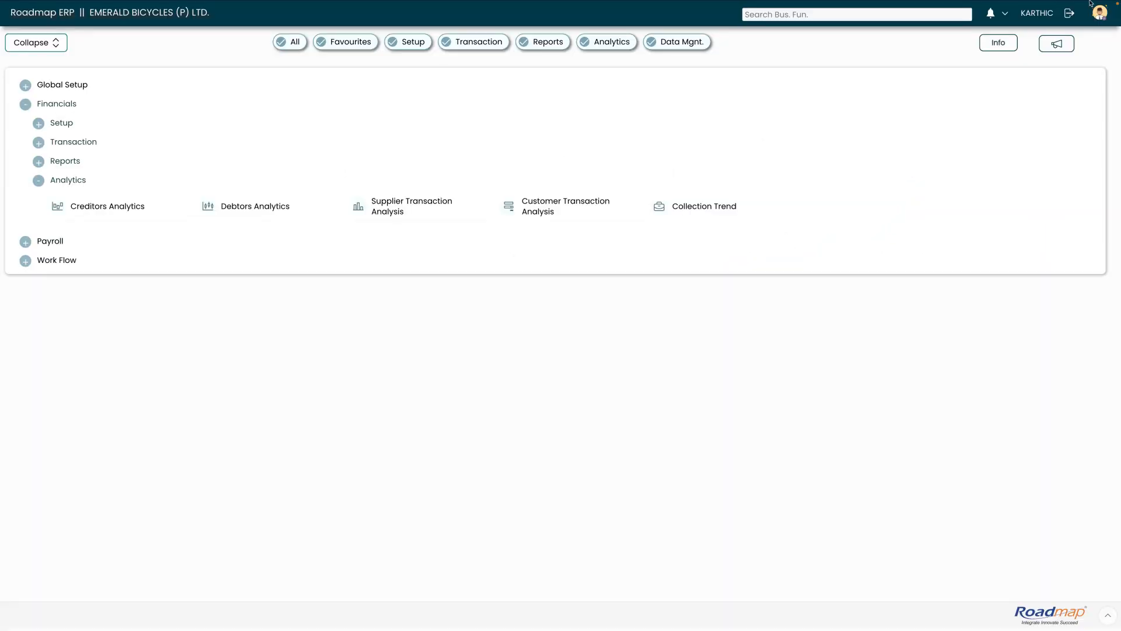
- Open the pending approvals and examine the details of the SMART LIFE CYCLE AND TRADERS credit note, returning to the approval list
{"action": "left_click", "coordinate": [1011, 18]}
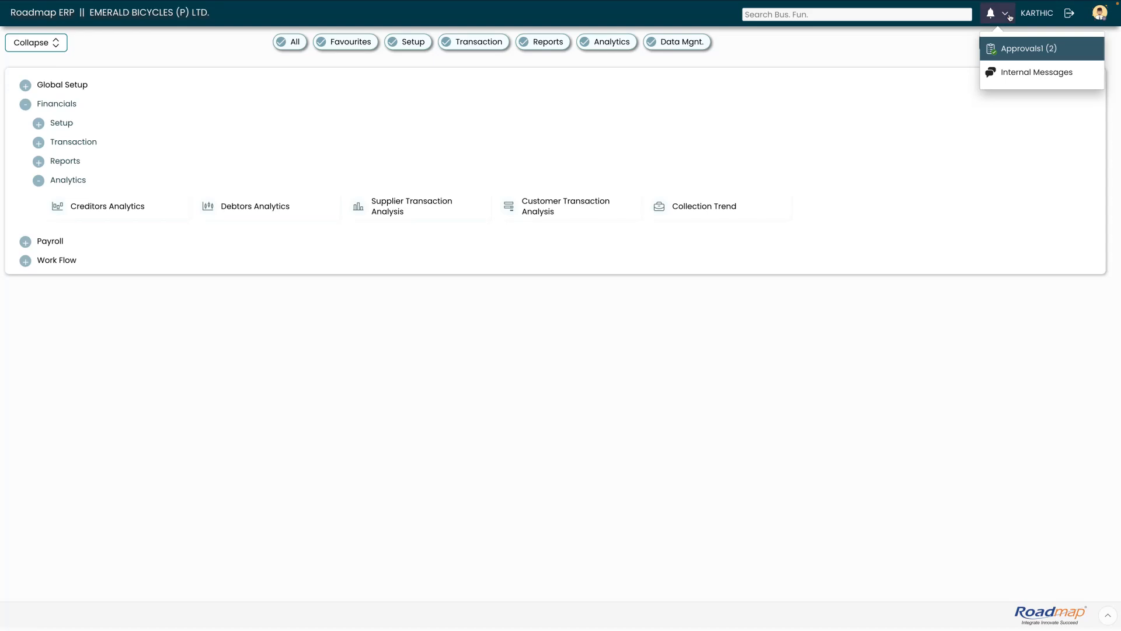
{"action": "left_click", "coordinate": [1039, 50]}
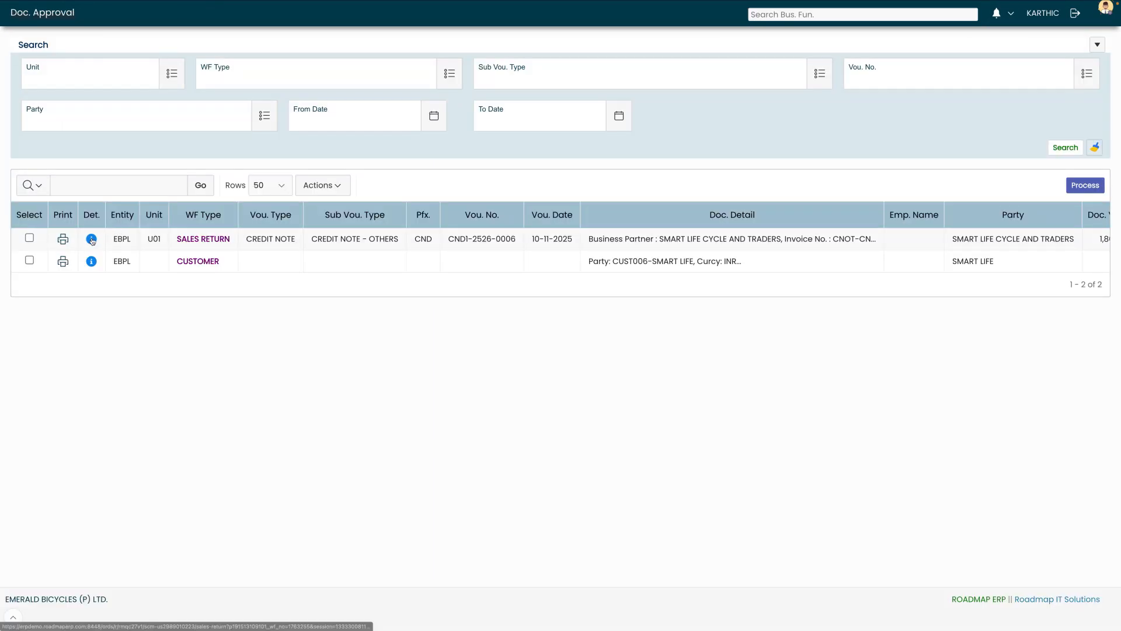
{"action": "left_click", "coordinate": [92, 239]}
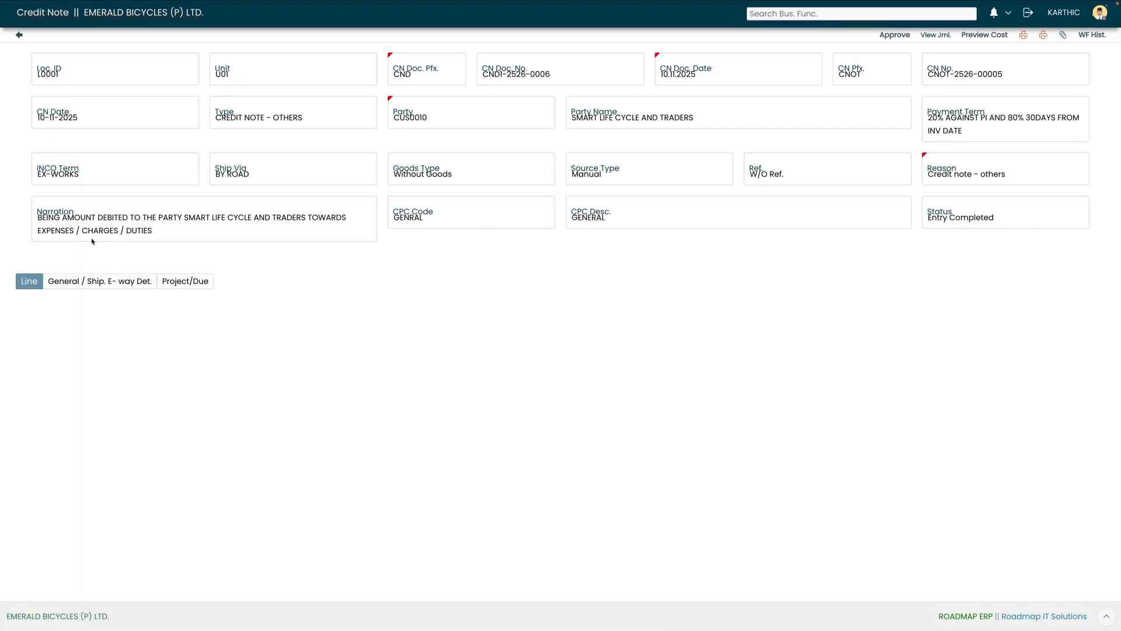
{"action": "left_click", "coordinate": [19, 35]}
- Forward the SMART LIFE CYCLE AND TRADERS credit note to the finance head for approval with the message FOR APPROVE
{"action": "left_click", "coordinate": [29, 238]}
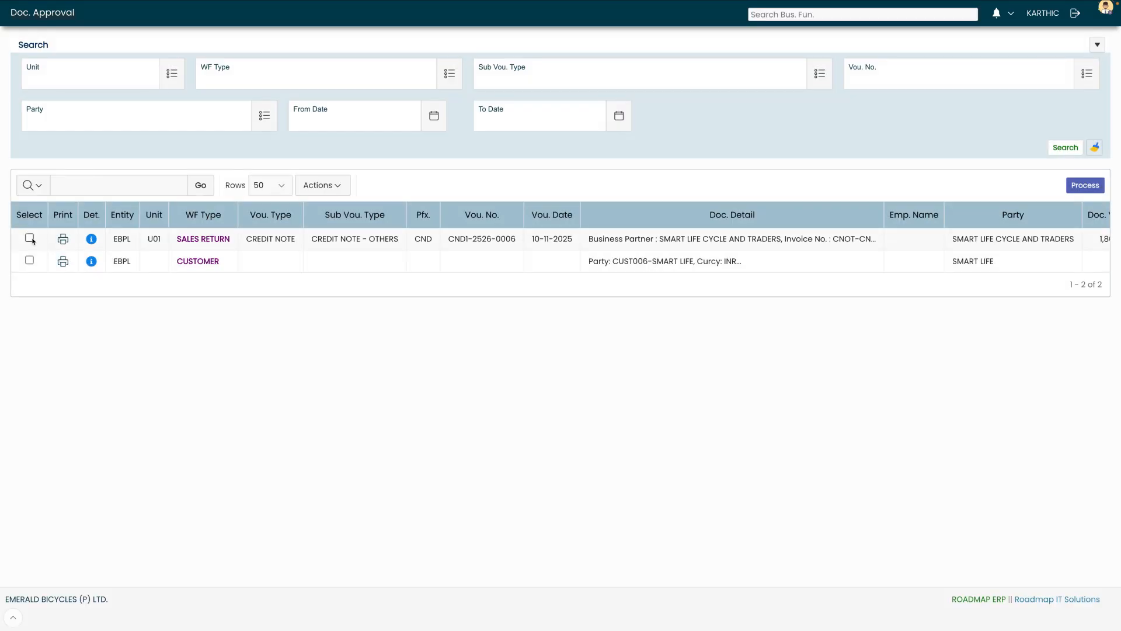
{"action": "left_click", "coordinate": [1082, 185]}
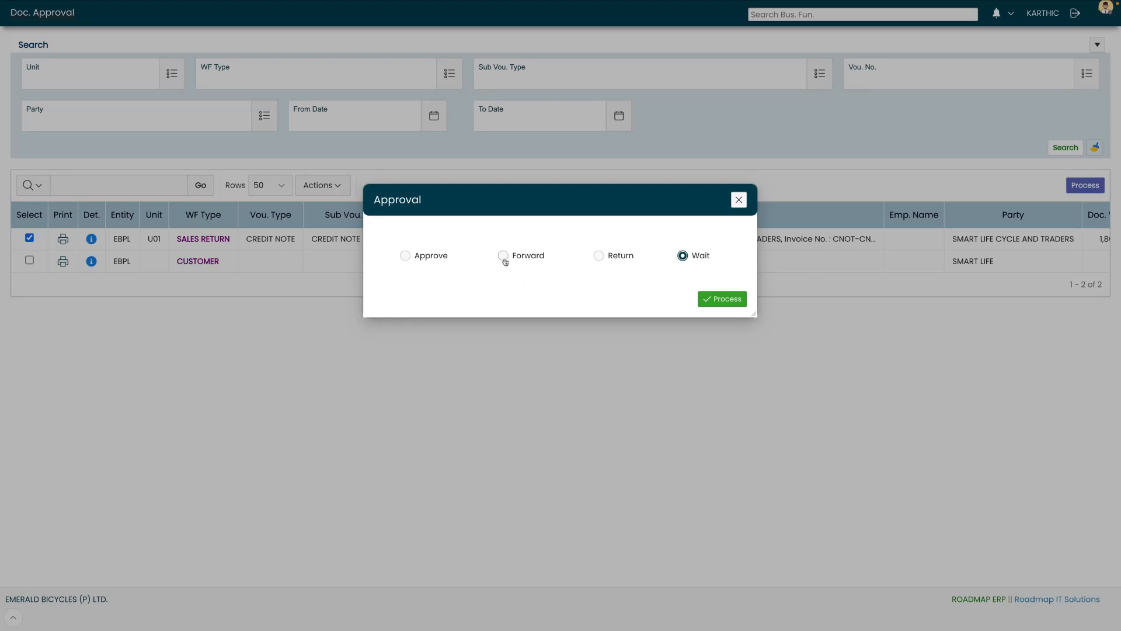
{"action": "left_click", "coordinate": [503, 256]}
{"action": "left_click", "coordinate": [737, 316]}
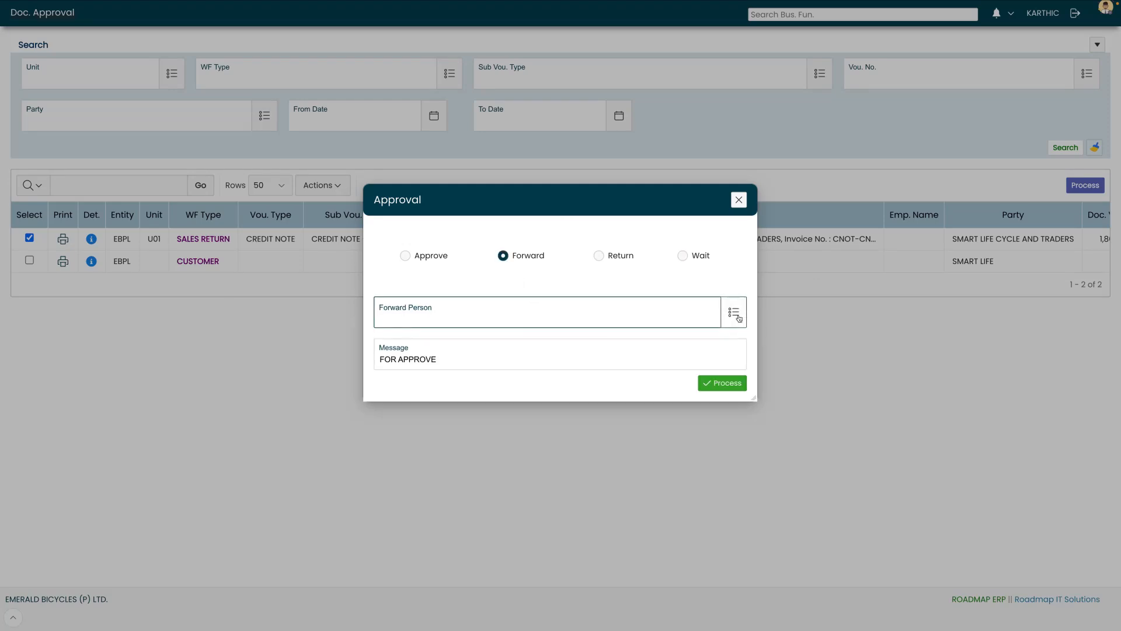
{"action": "left_click", "coordinate": [533, 293]}
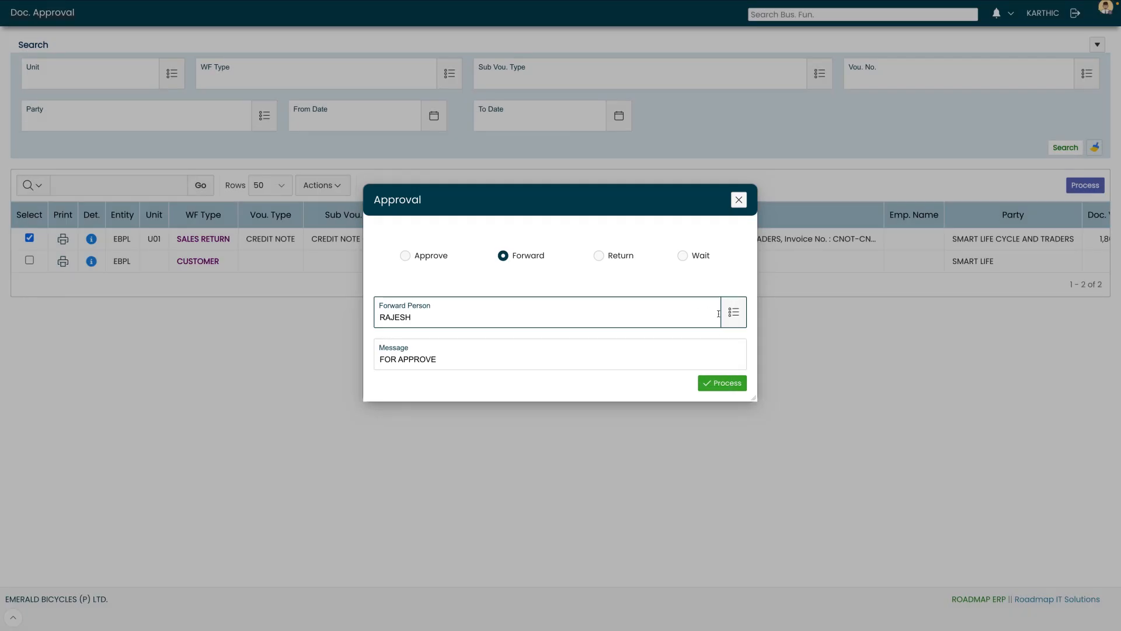
{"action": "left_click", "coordinate": [721, 386]}
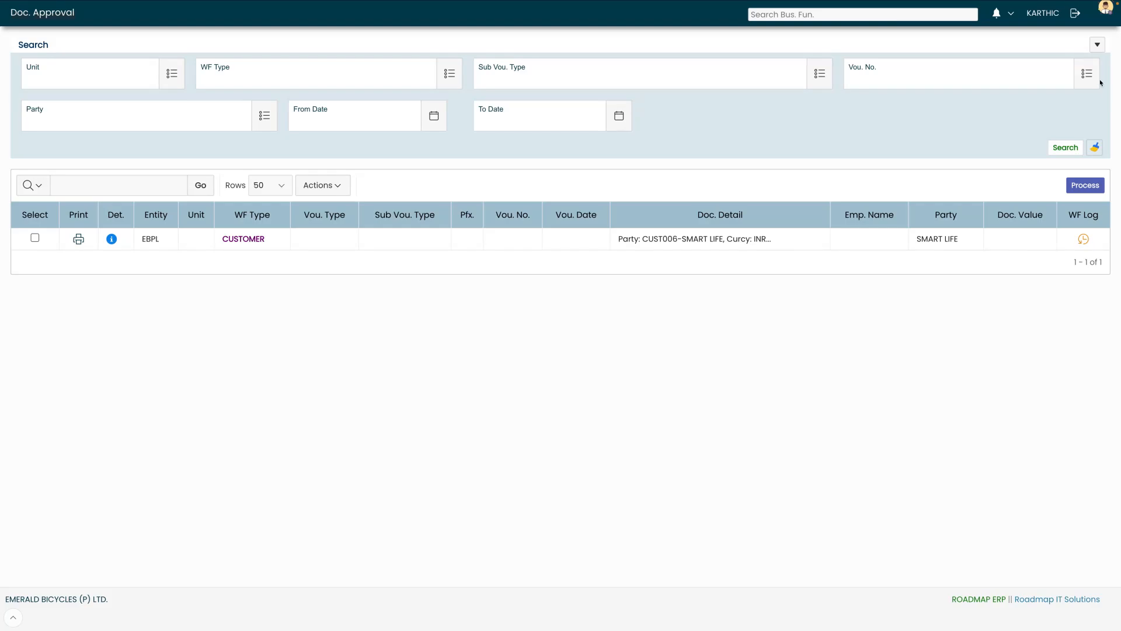
- Log out and log back in as FIN_HOD by entering that account's password
{"action": "left_click", "coordinate": [1075, 13]}
{"action": "type", "text": "FINAN"}
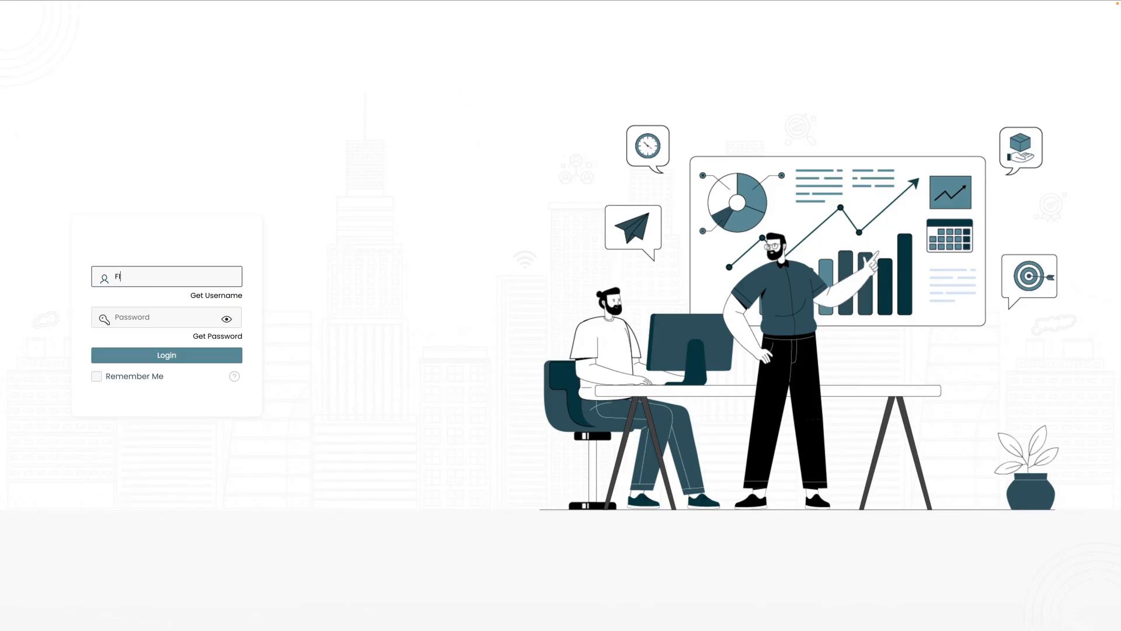
{"action": "key", "text": "BackSpace"}
{"action": "key", "text": "BackSpace"}
{"action": "type", "text": "_HOD"}
{"action": "key", "text": "Tab"}
{"action": "type", "text": "•••••••••"}
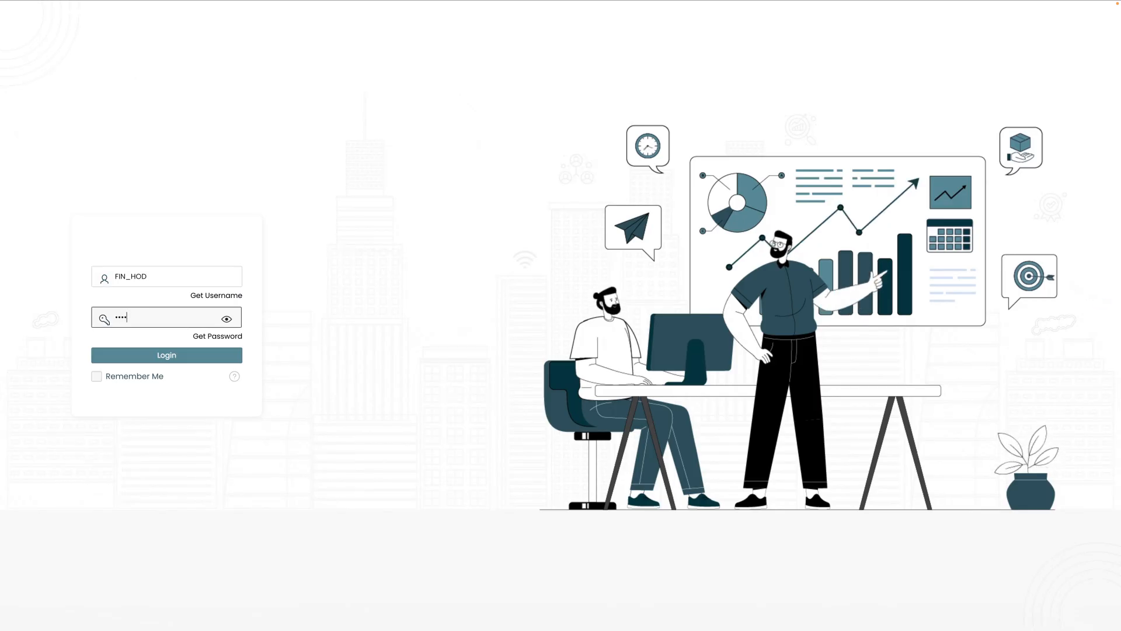
{"action": "left_click", "coordinate": [168, 355]}
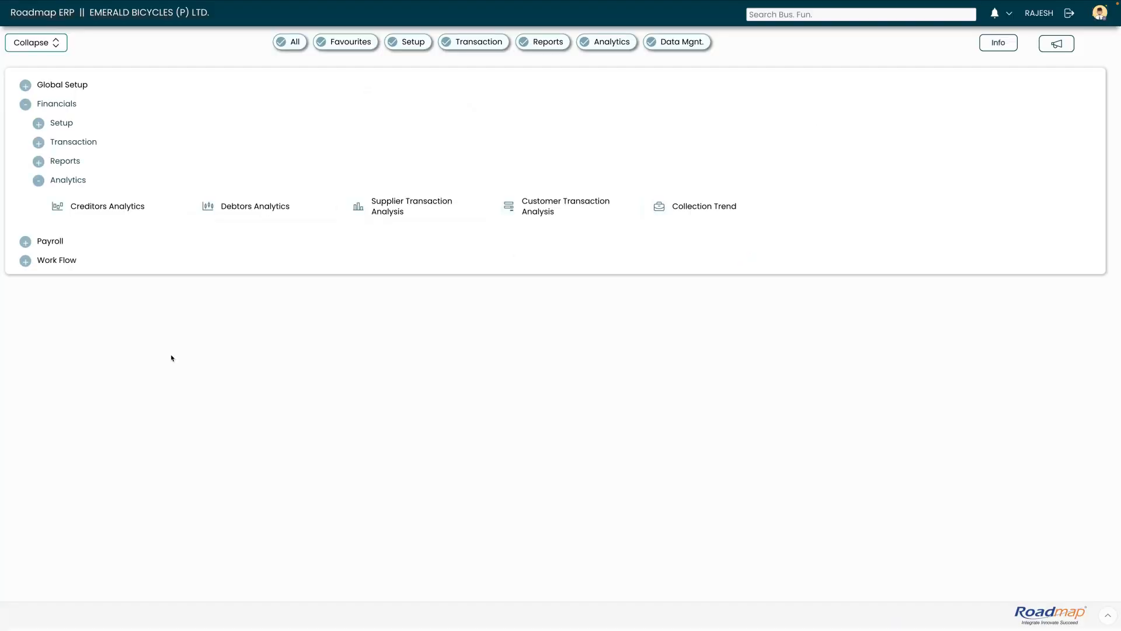
- Open the finance head's pending approvals and examine the details of credit note CND1-2526-0006, returning to the list
{"action": "left_click", "coordinate": [1016, 19]}
{"action": "left_click", "coordinate": [1027, 49]}
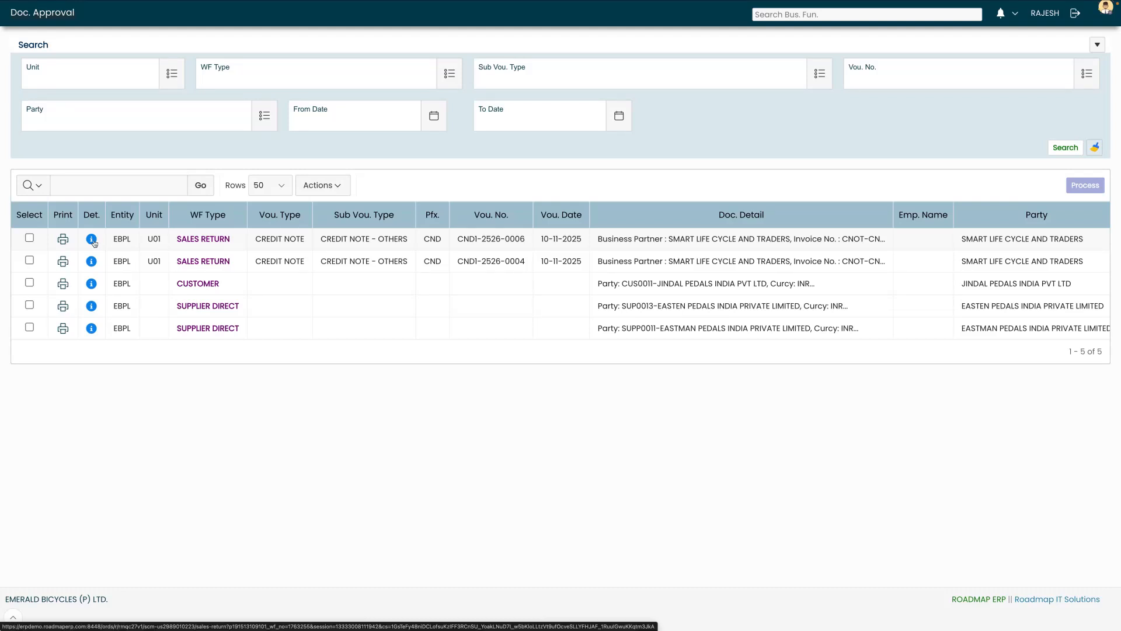
{"action": "left_click", "coordinate": [91, 240]}
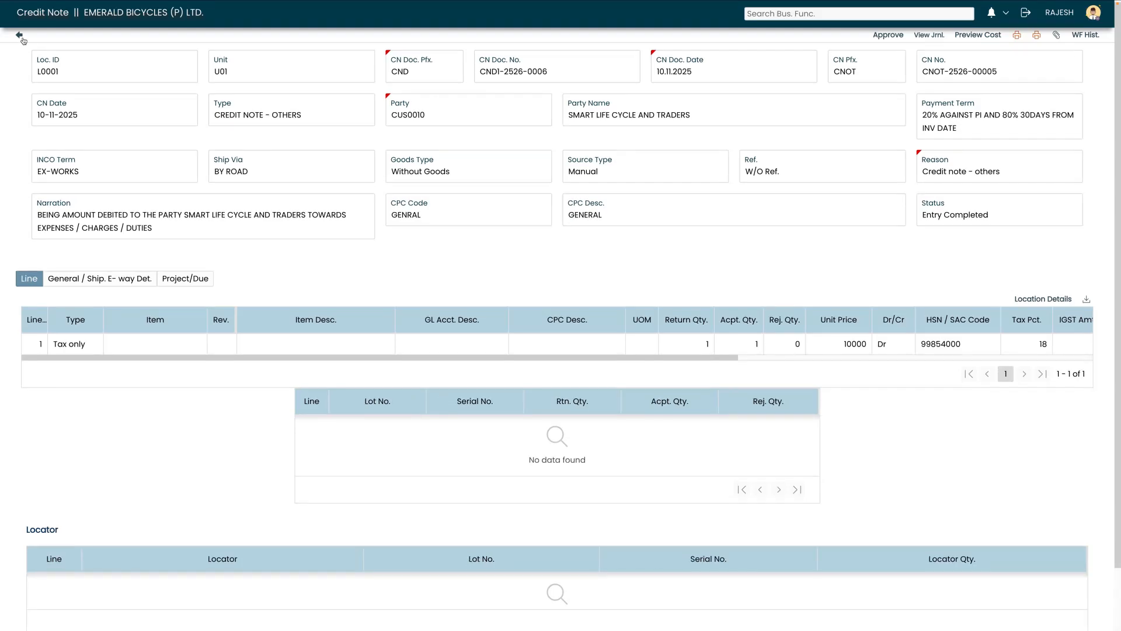
{"action": "left_click", "coordinate": [20, 35]}
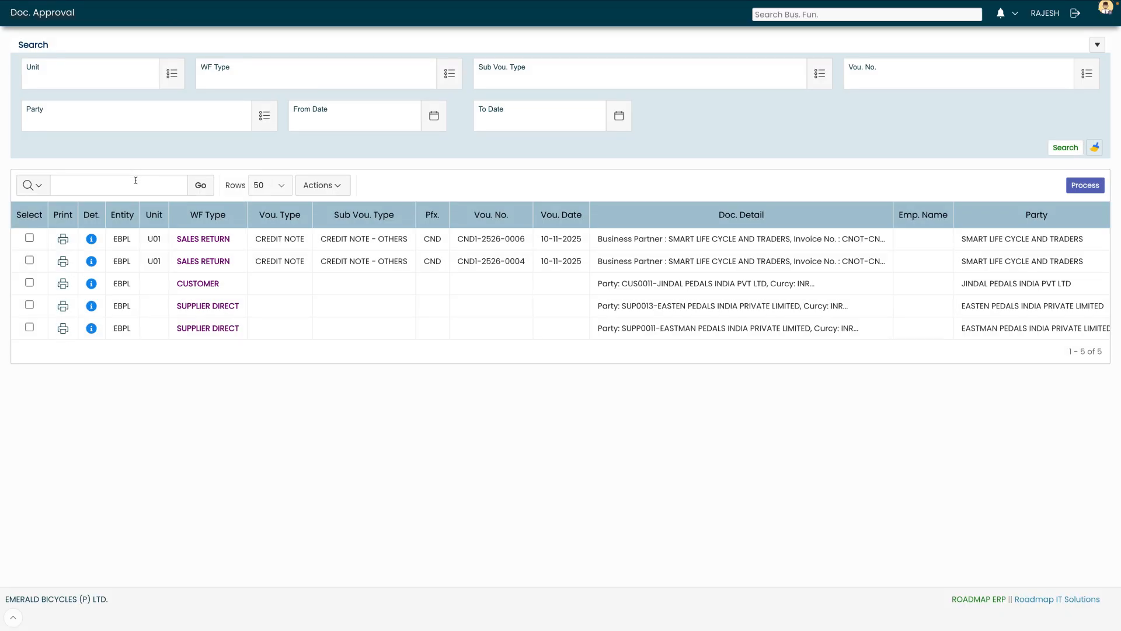
- Approve credit note CND1-2526-0006 from the pending approval list and process the decision
{"action": "left_click", "coordinate": [29, 238]}
{"action": "left_click", "coordinate": [1085, 186]}
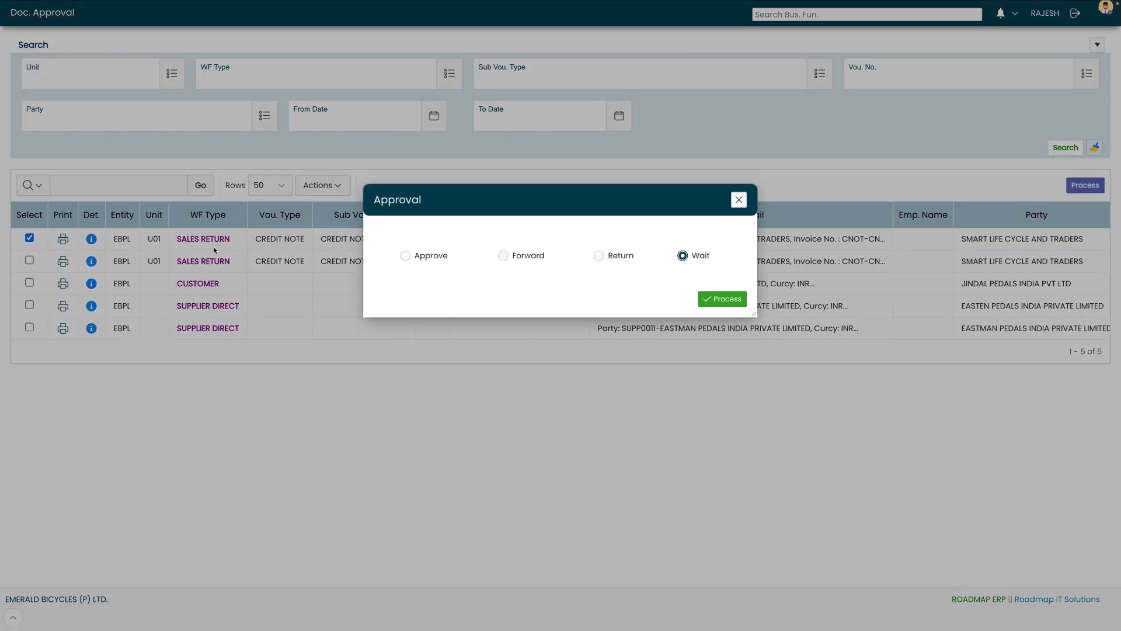
{"action": "left_click", "coordinate": [405, 256]}
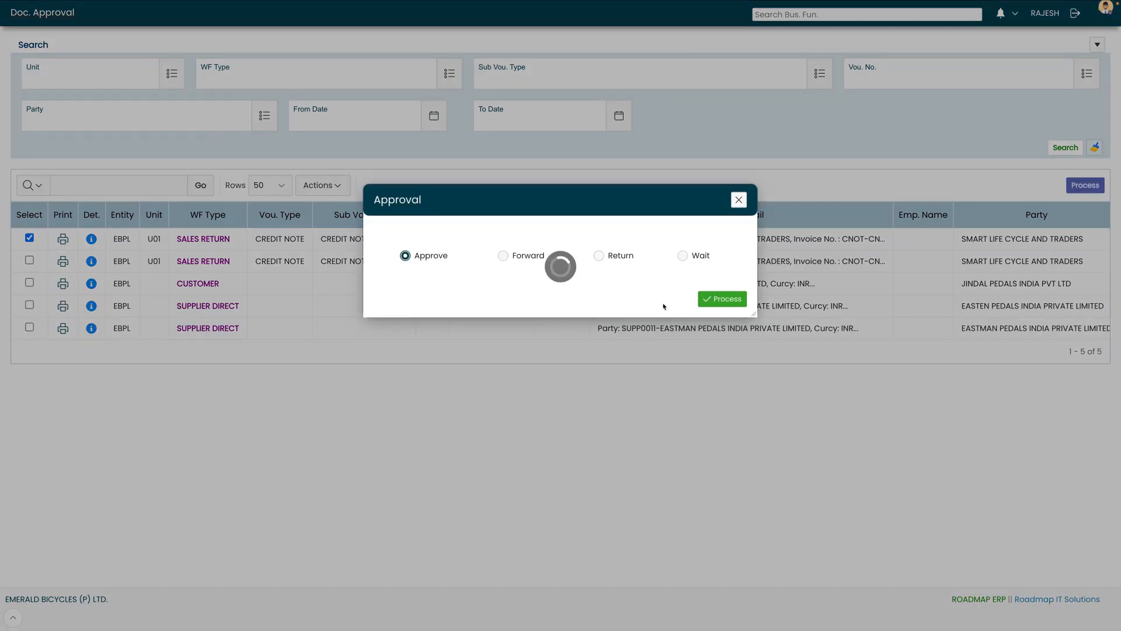
{"action": "left_click", "coordinate": [729, 301]}
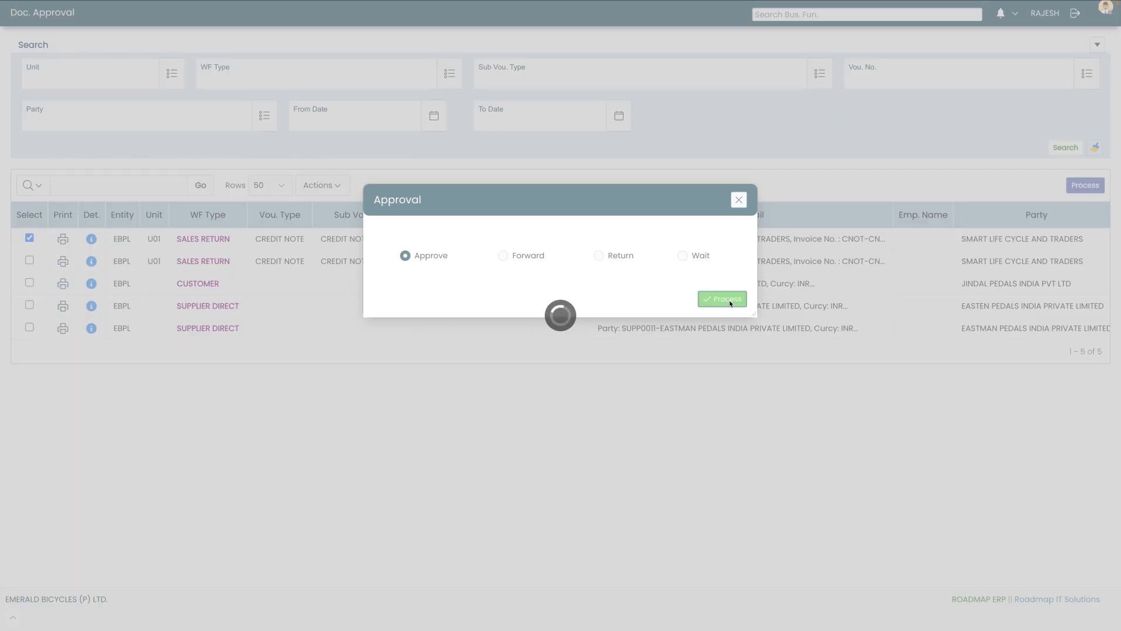